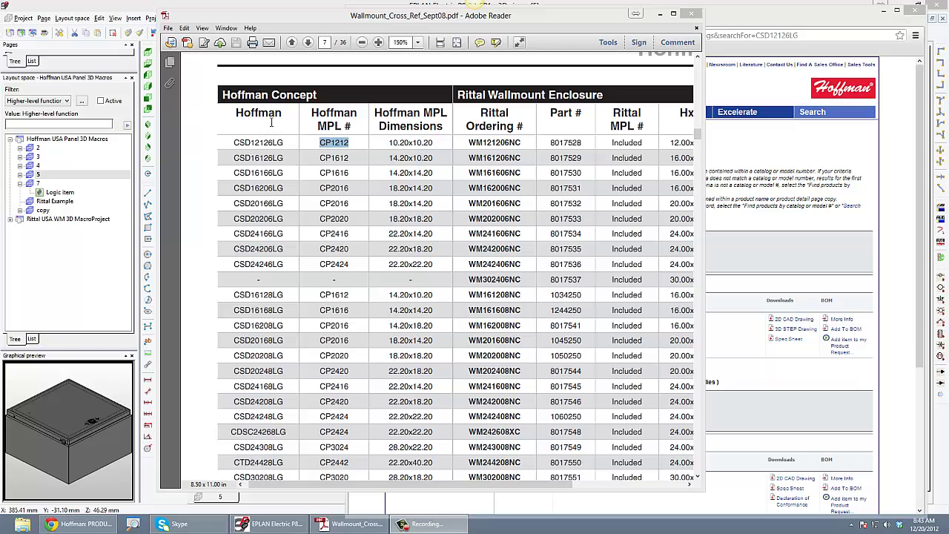
# Select catalog number CSD12126LG in the Hoffman column of the cross-reference PDF
pyautogui.click(522, 145)
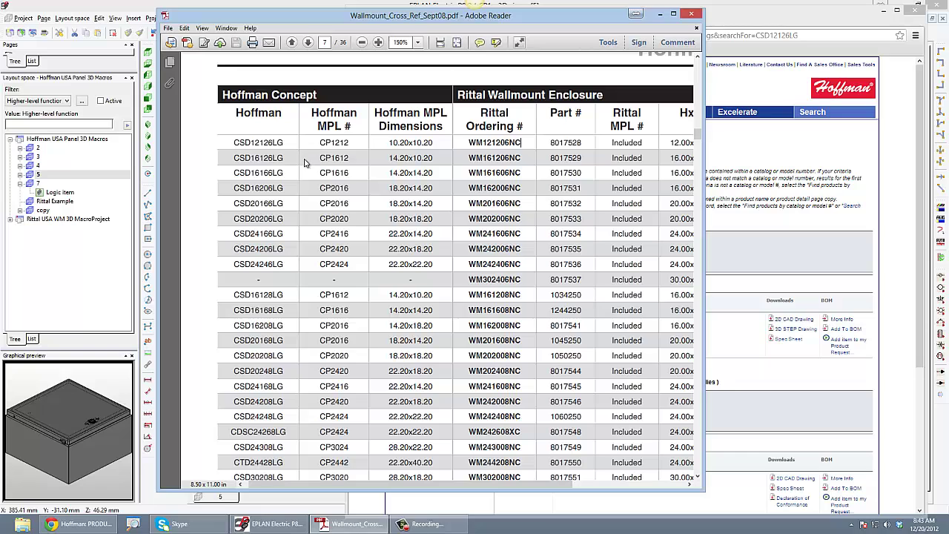
pyautogui.moveTo(286, 142); pyautogui.dragTo(248, 142)
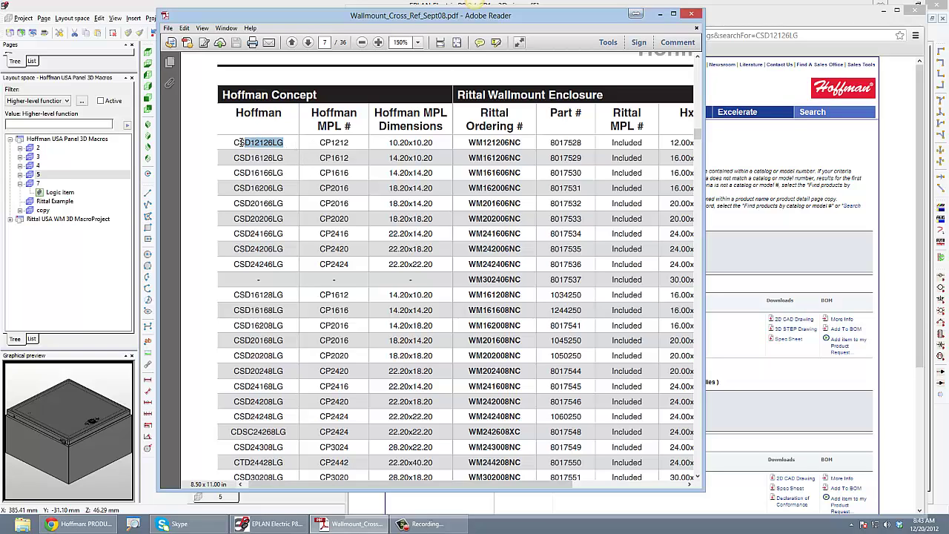
# Bring the Chrome search results for CSD12126LG, with CAD and 3D STEP downloads, forward
pyautogui.click(740, 19)
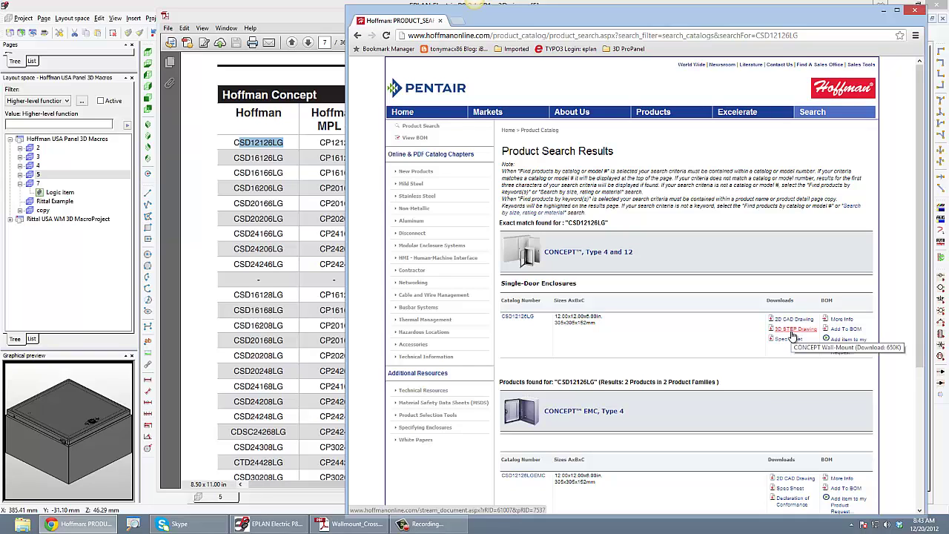
# In layout space 5's 3D view, hide the enclosure lid and look down inside
pyautogui.click(109, 216)
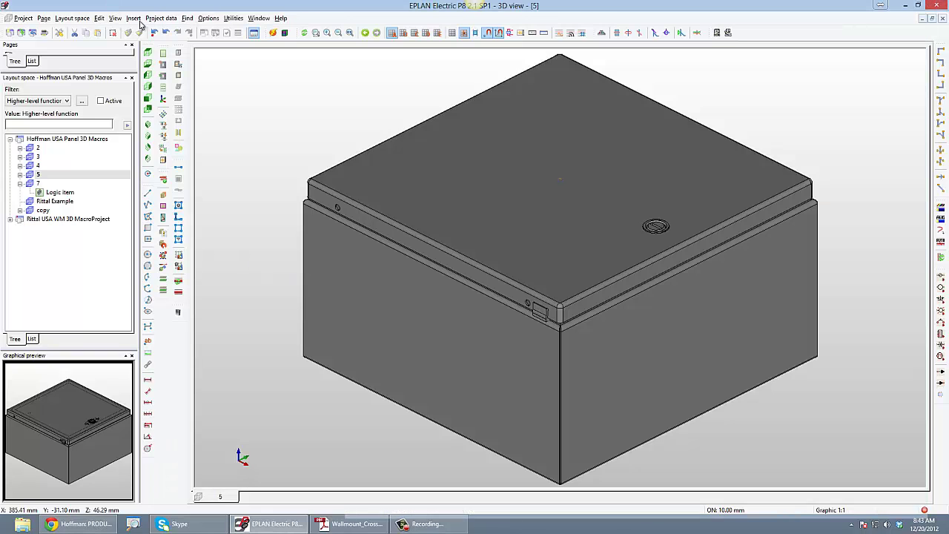
pyautogui.click(38, 175)
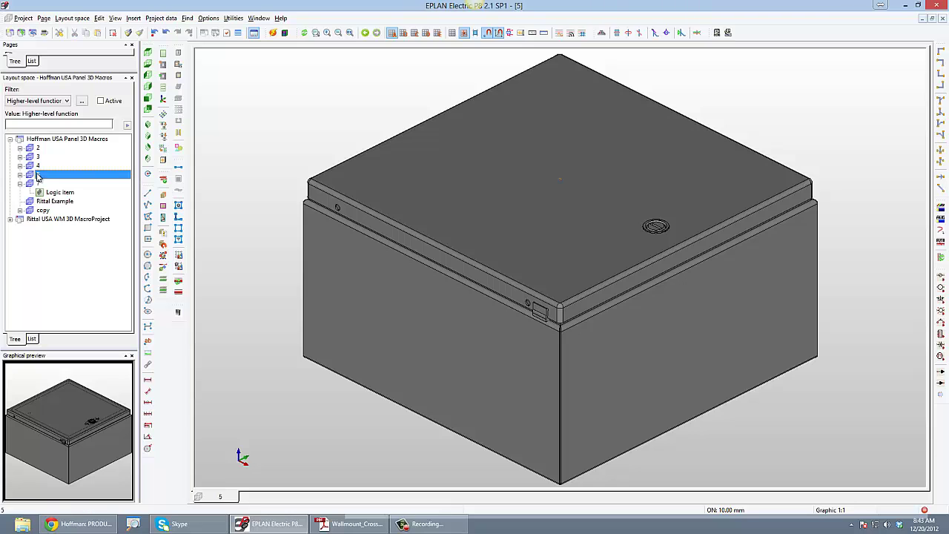
pyautogui.click(386, 213)
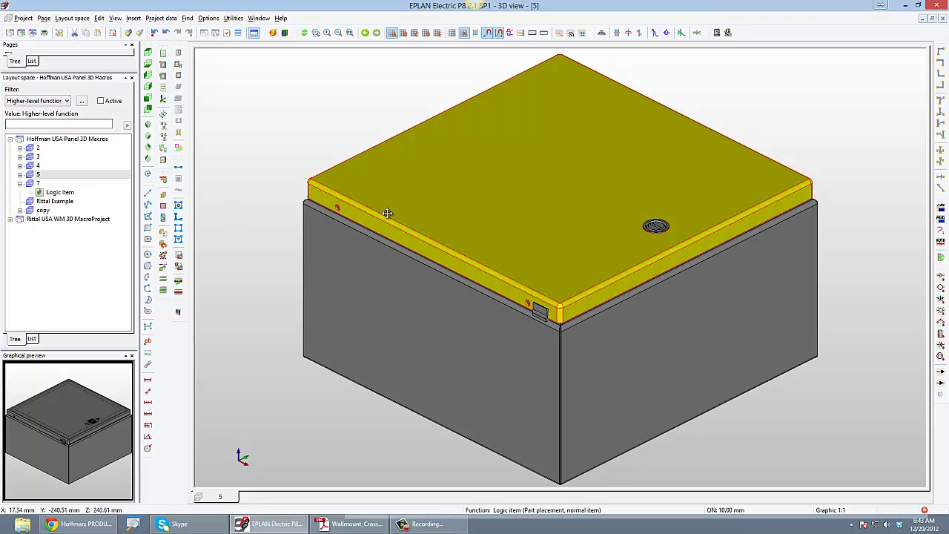
pyautogui.rightClick(428, 199)
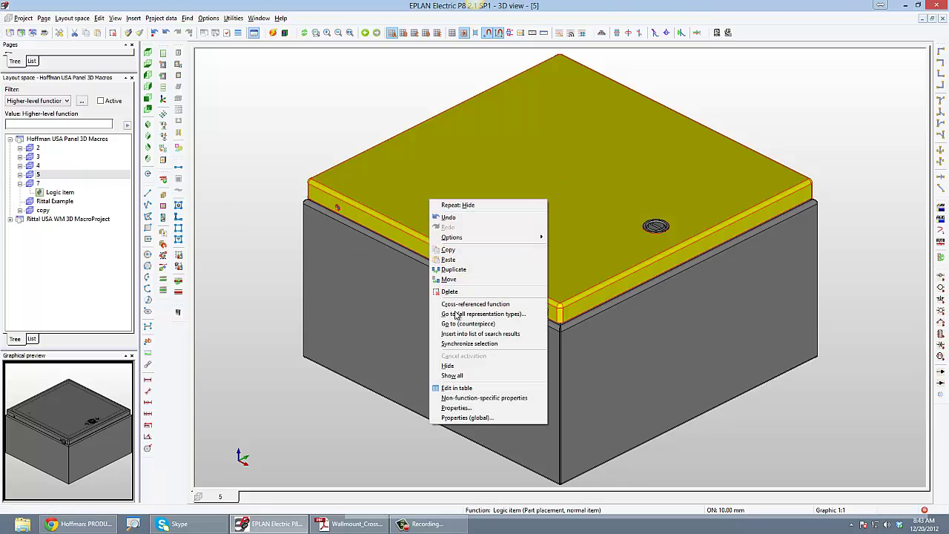
pyautogui.click(448, 366)
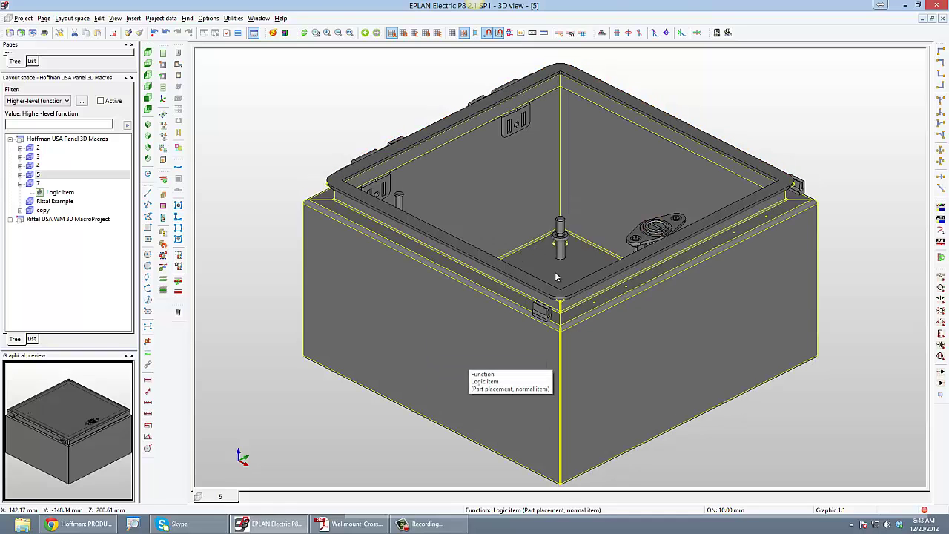
pyautogui.moveTo(517, 256); pyautogui.dragTo(519, 288)
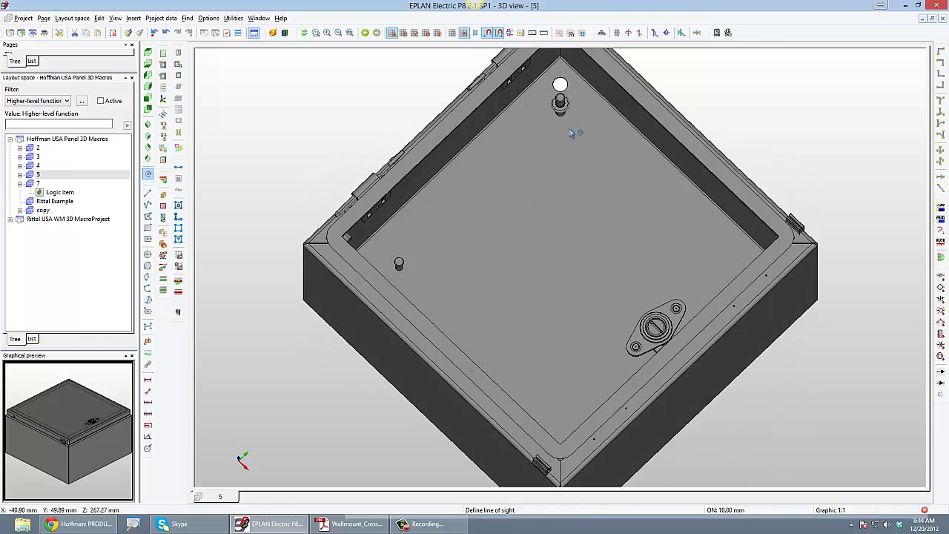
# Copy the mounting plate from layout space 7 and place one copy beside the enclosure in space 5
pyautogui.doubleClick(50, 193)
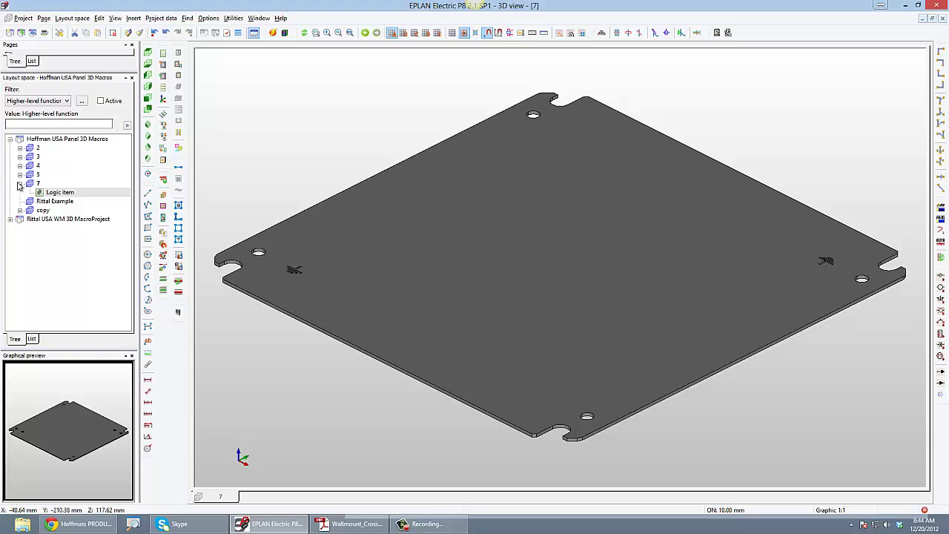
pyautogui.click(424, 269)
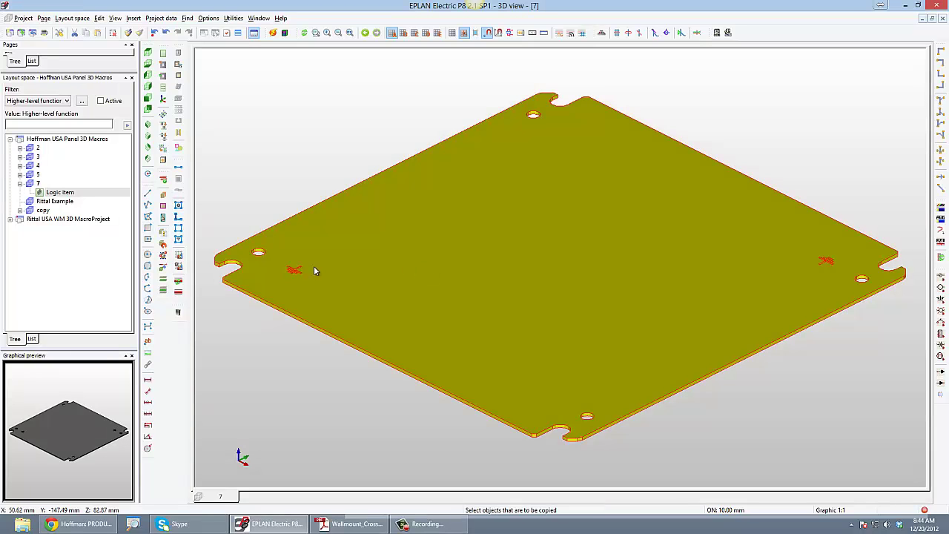
pyautogui.doubleClick(38, 175)
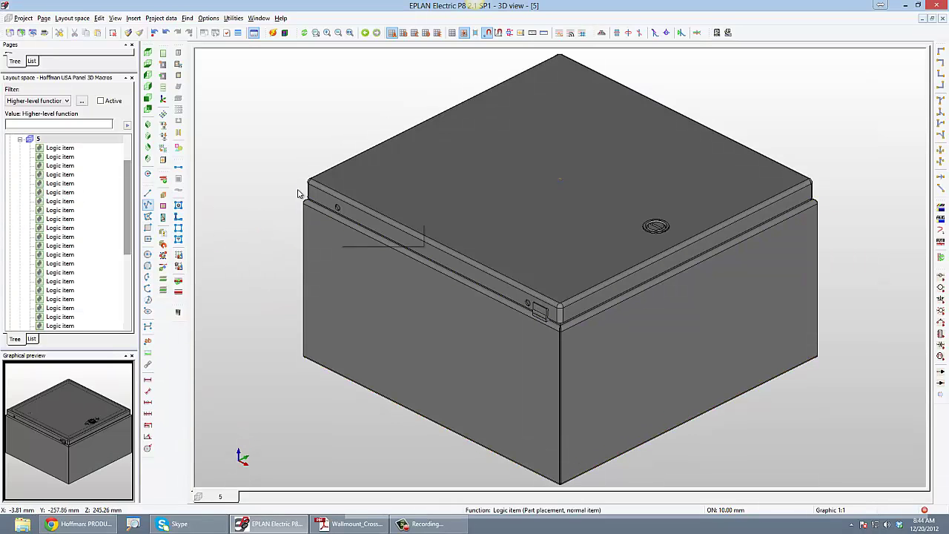
pyautogui.scroll(-2, 269, 184)
pyautogui.hotkey('ctrl', 'v')
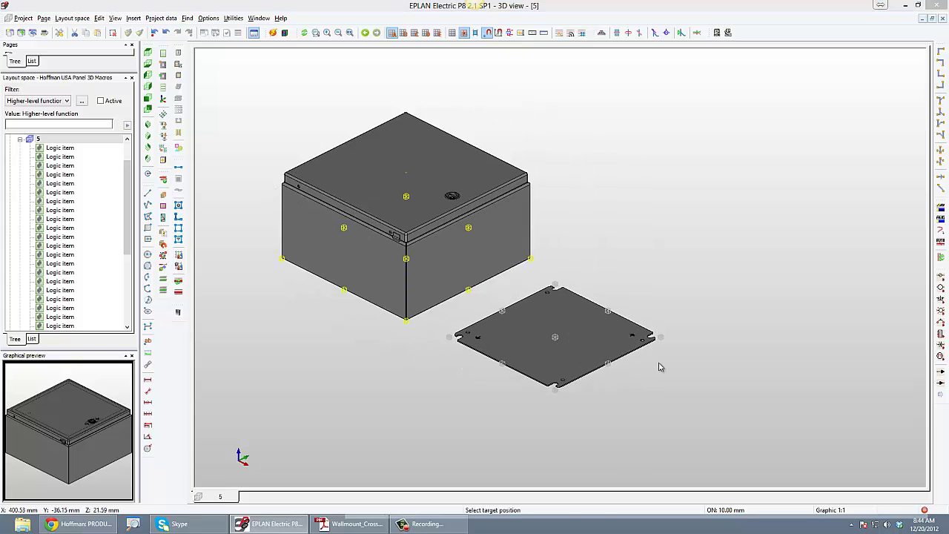
pyautogui.click(555, 337)
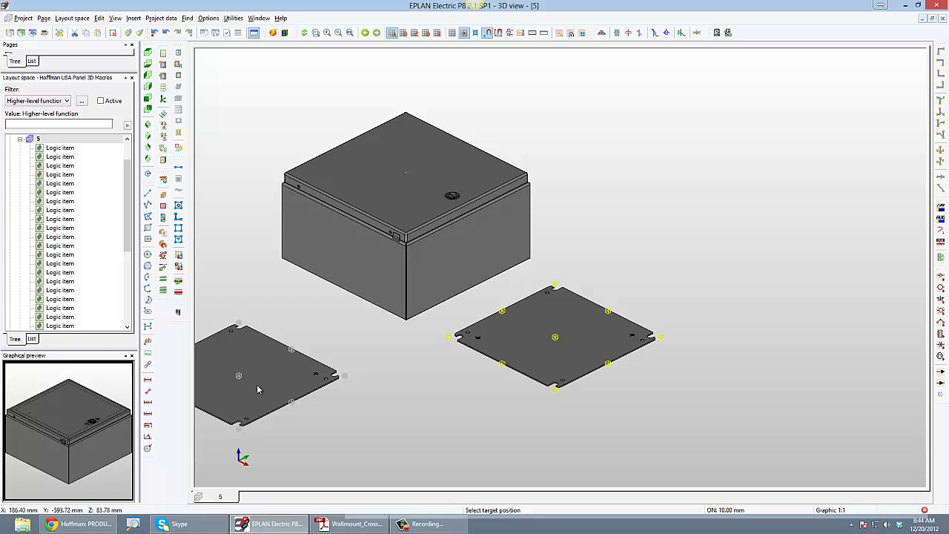
pyautogui.press('Escape')
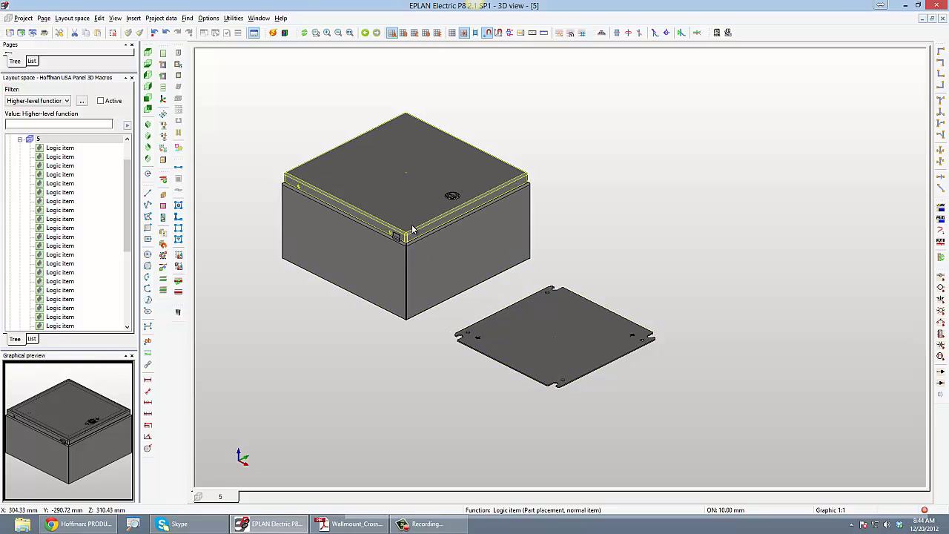
# Hide the enclosure body and its remaining frame, leaving studs, hinges and latch visible
pyautogui.click(424, 257)
pyautogui.rightClick(426, 261)
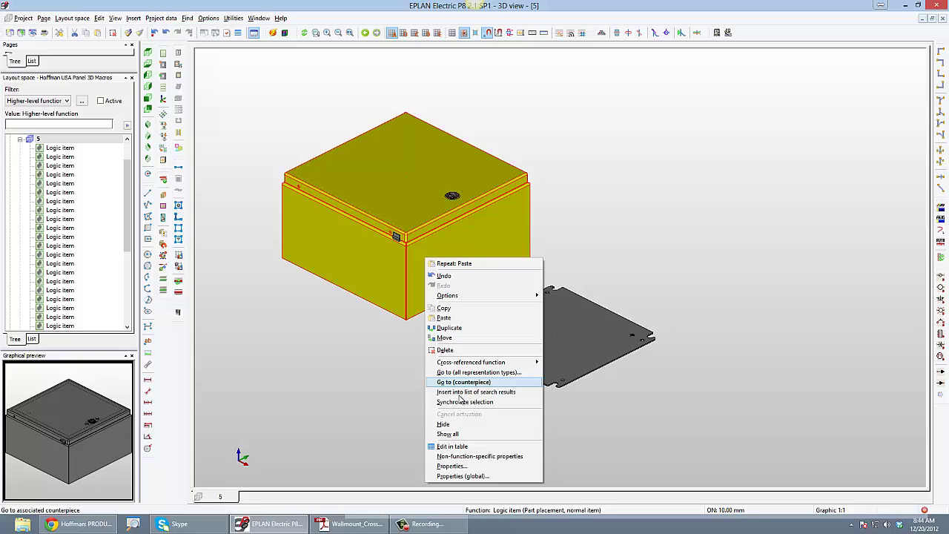
pyautogui.click(442, 424)
pyautogui.click(419, 228)
pyautogui.rightClick(419, 229)
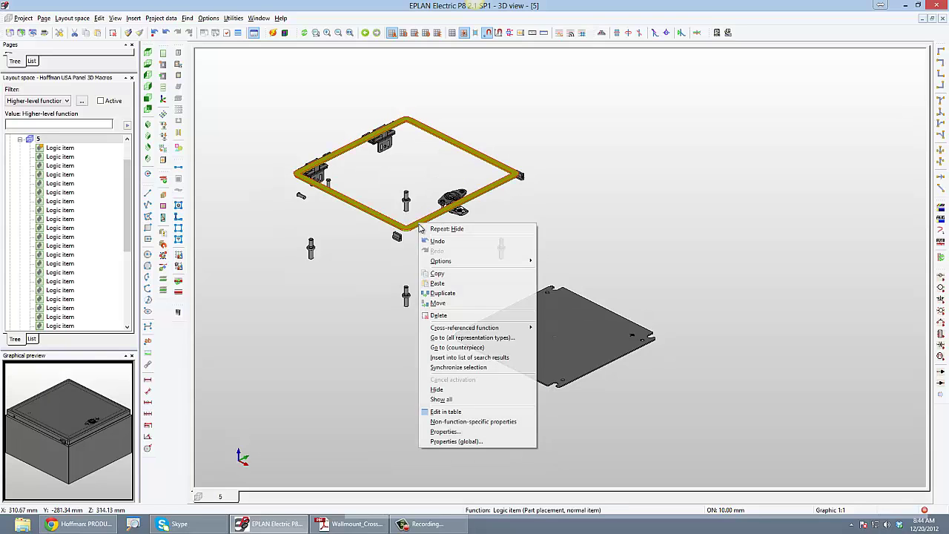
pyautogui.click(443, 388)
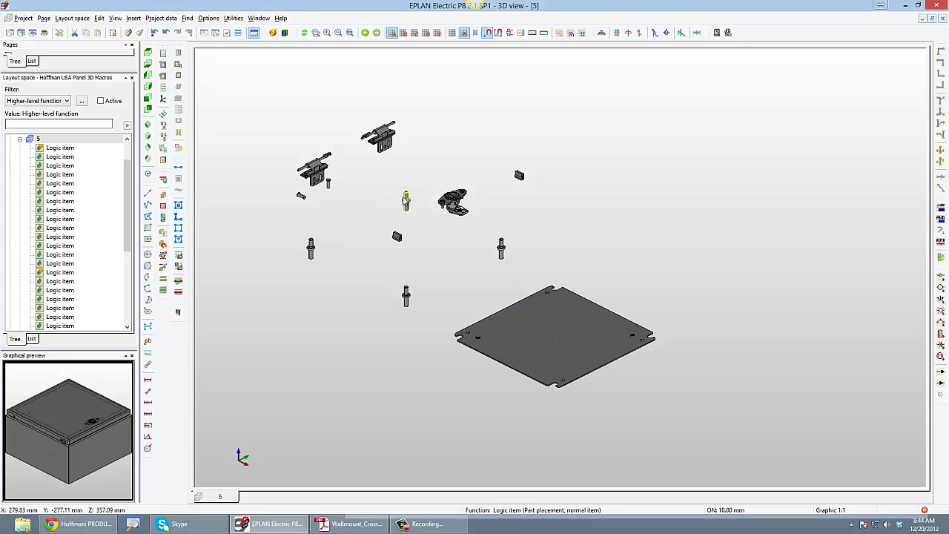
pyautogui.scroll(5, 404, 193)
pyautogui.scroll(5, 409, 213)
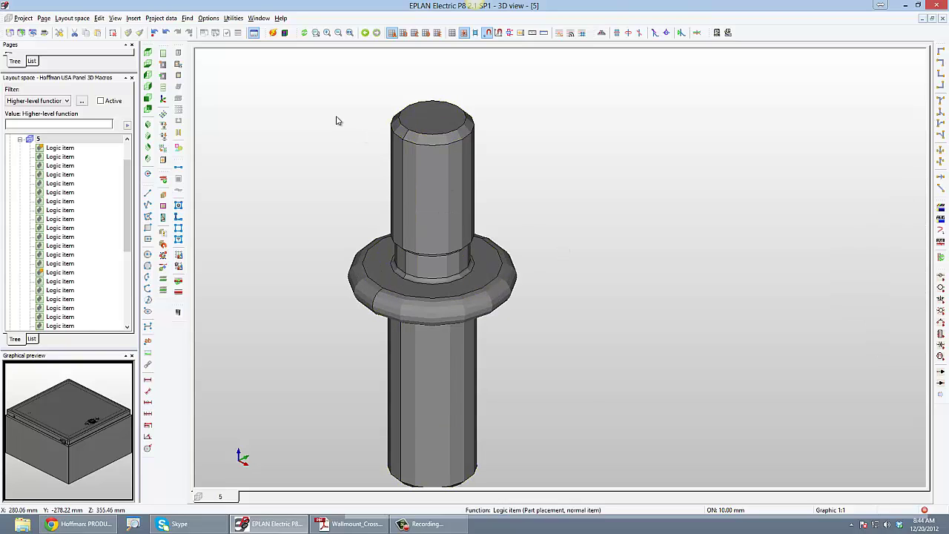
# In front view, measure a mounting stud between two points (3.16 mm) and close the result
pyautogui.click(147, 53)
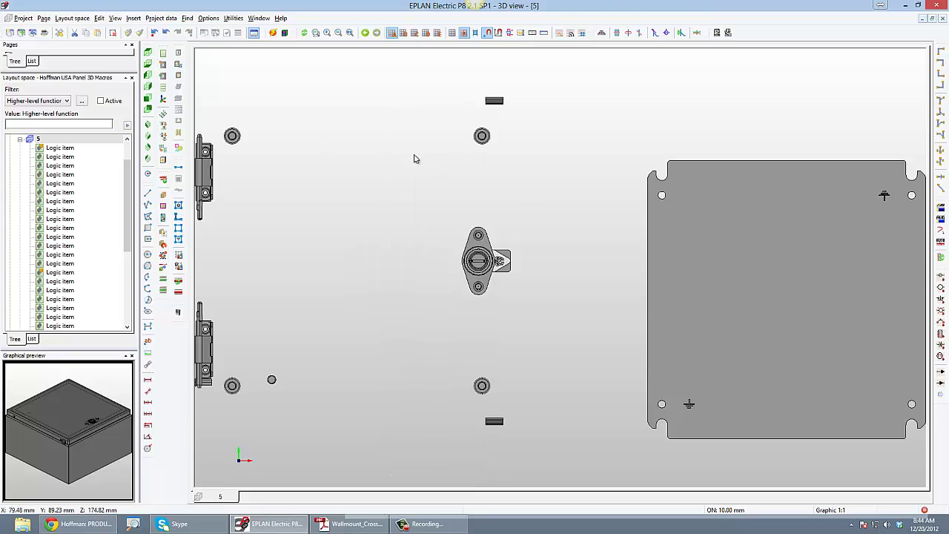
pyautogui.scroll(5, 373, 149)
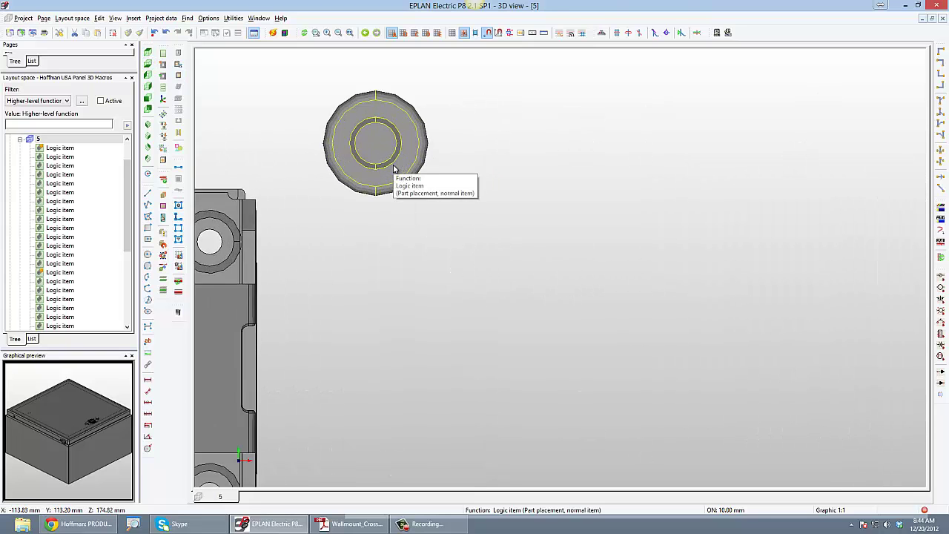
pyautogui.click(72, 18)
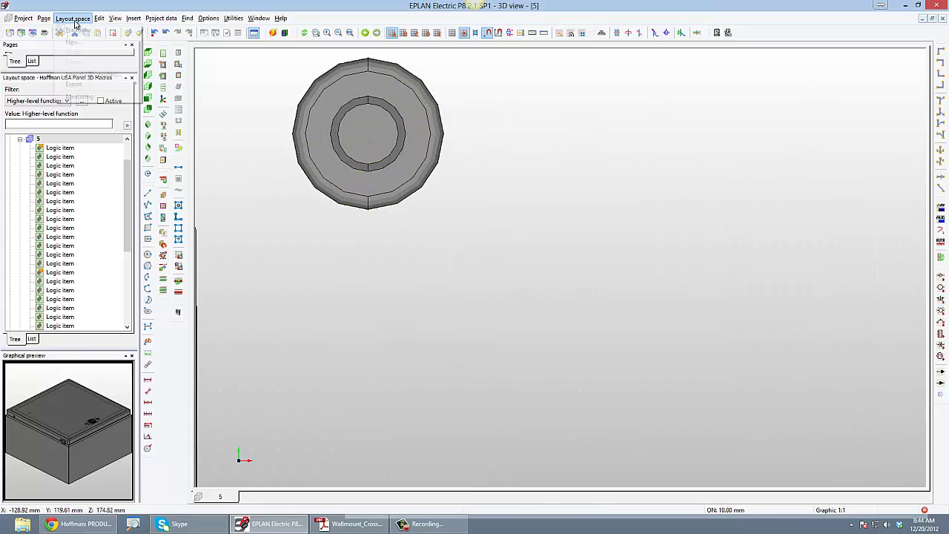
pyautogui.click(89, 97)
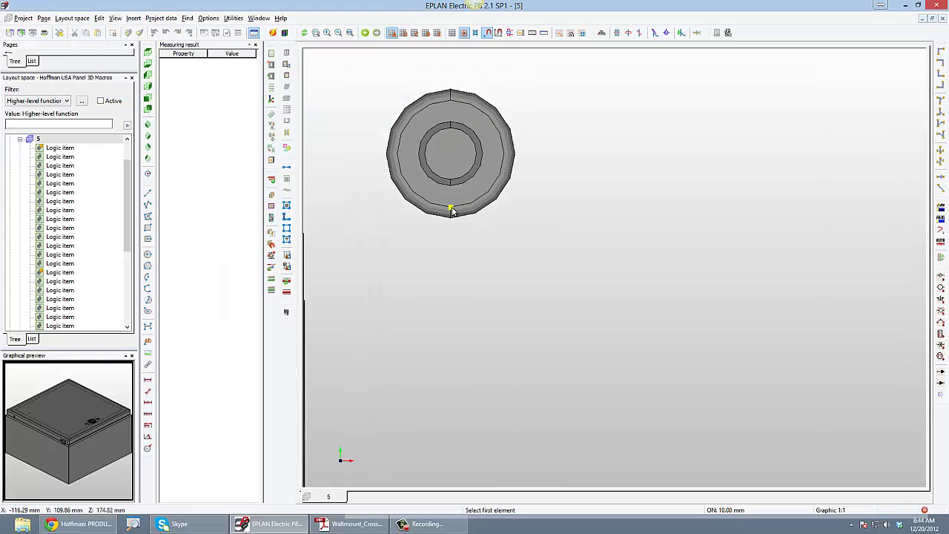
pyautogui.click(451, 206)
pyautogui.click(456, 209)
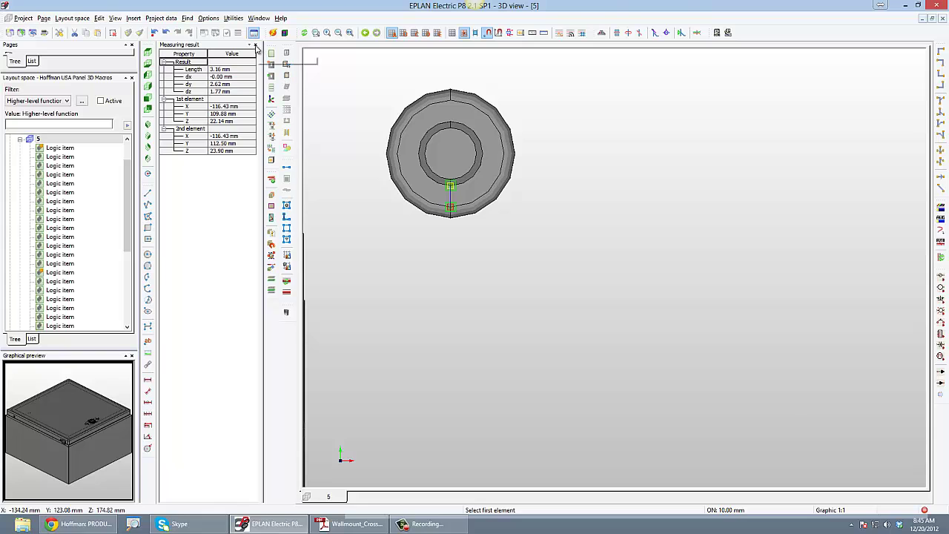
pyautogui.click(255, 46)
# Set a new line of sight tilted onto the mounting plate
pyautogui.scroll(-3, 311, 252)
pyautogui.scroll(-4, 315, 253)
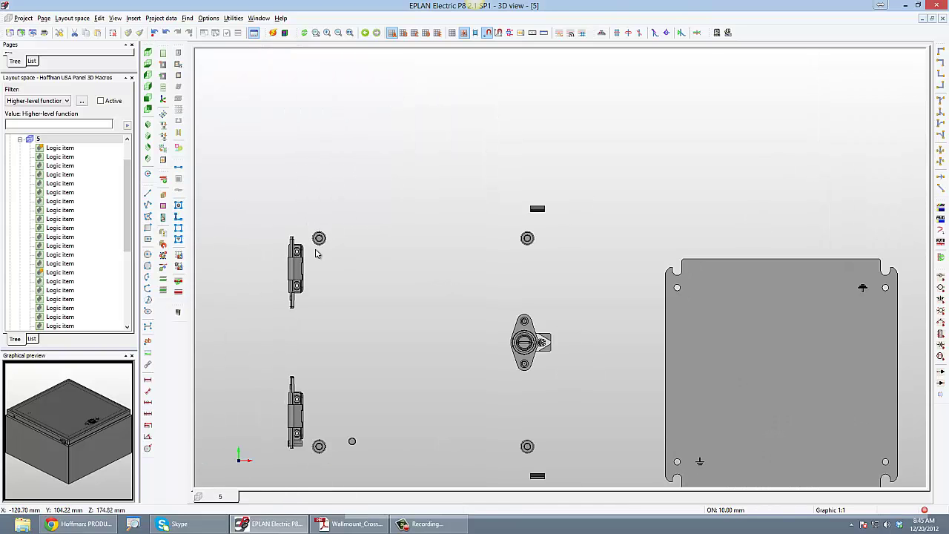
pyautogui.scroll(3, 526, 291)
pyautogui.scroll(2, 526, 292)
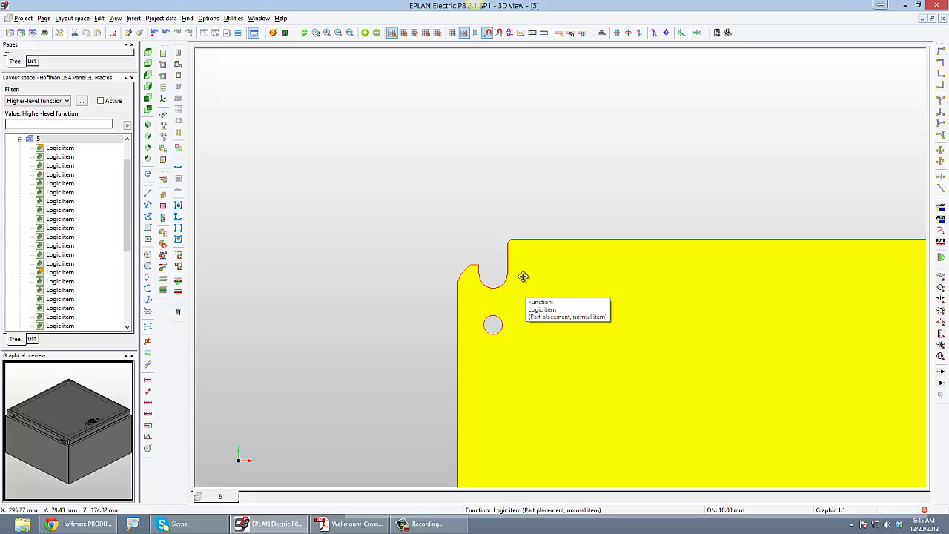
pyautogui.hotkey('ctrl', 'shift', 'l')
pyautogui.moveTo(519, 227); pyautogui.dragTo(521, 263)
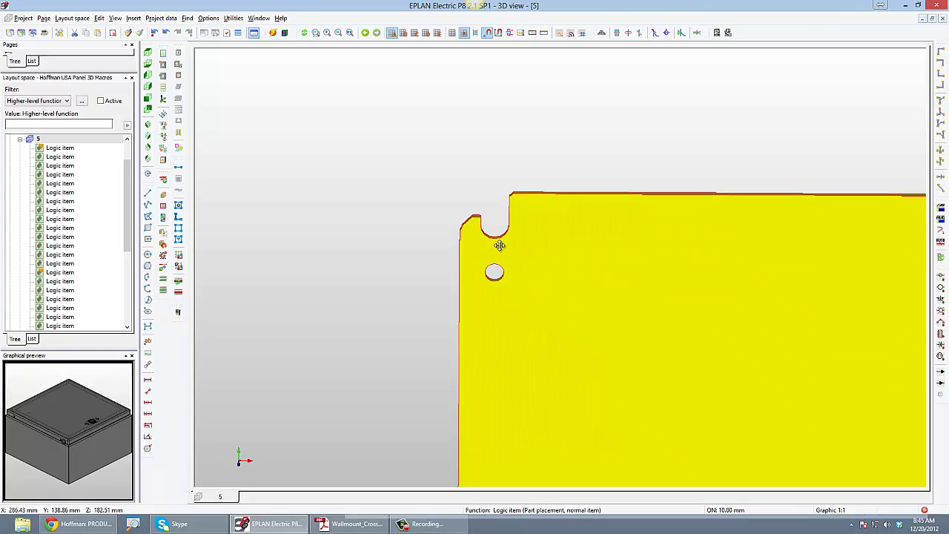
# Start moving the plate from its notch corner and bring up the move's context menu
pyautogui.scroll(8, 498, 244)
pyautogui.scroll(4, 490, 215)
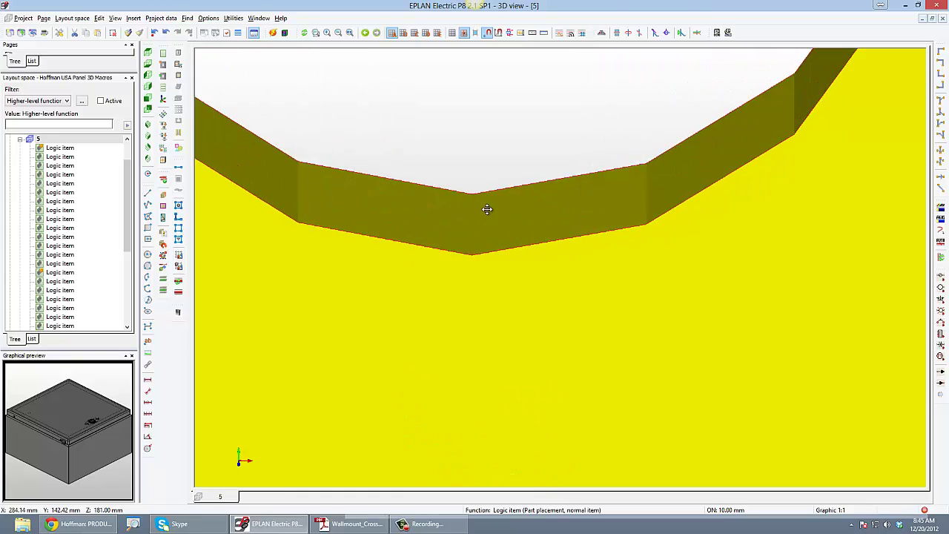
pyautogui.click(499, 32)
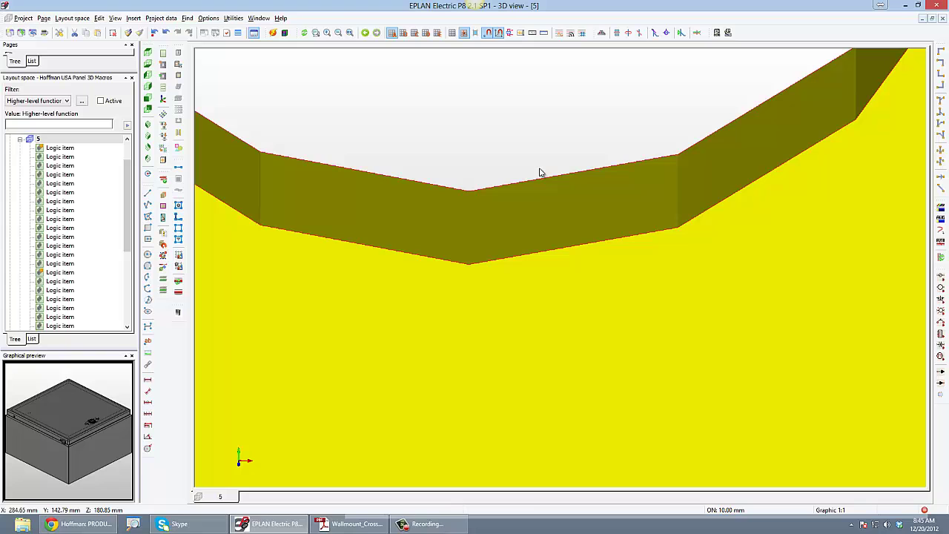
pyautogui.click(470, 191)
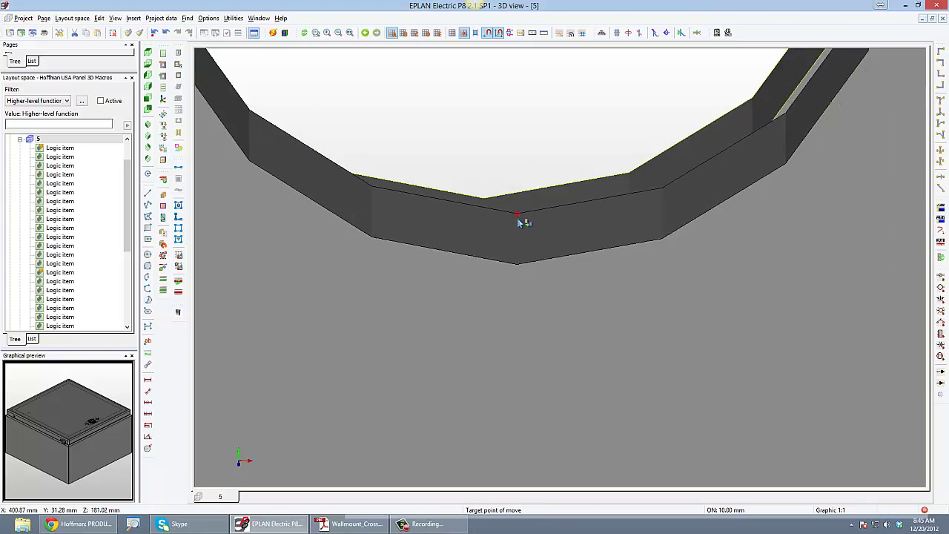
pyautogui.scroll(-4, 519, 221)
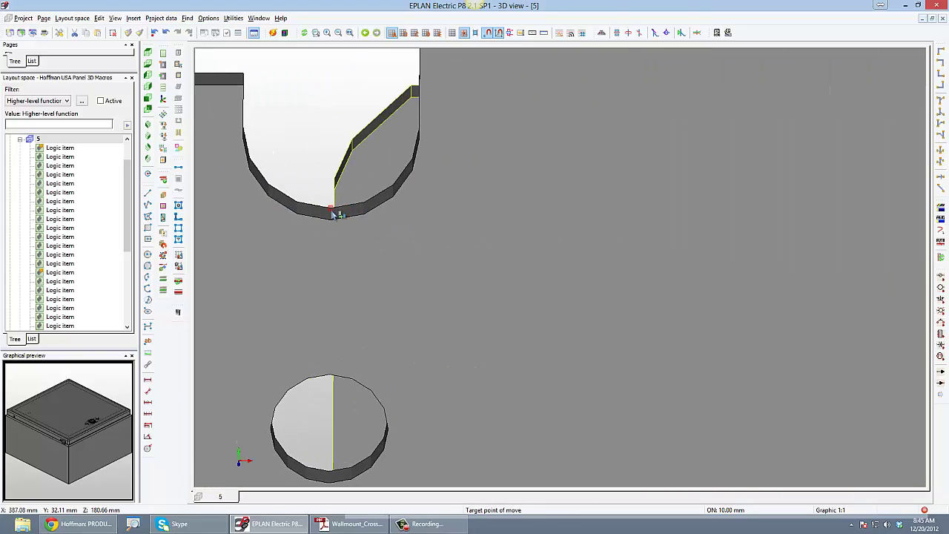
pyautogui.rightClick(367, 232)
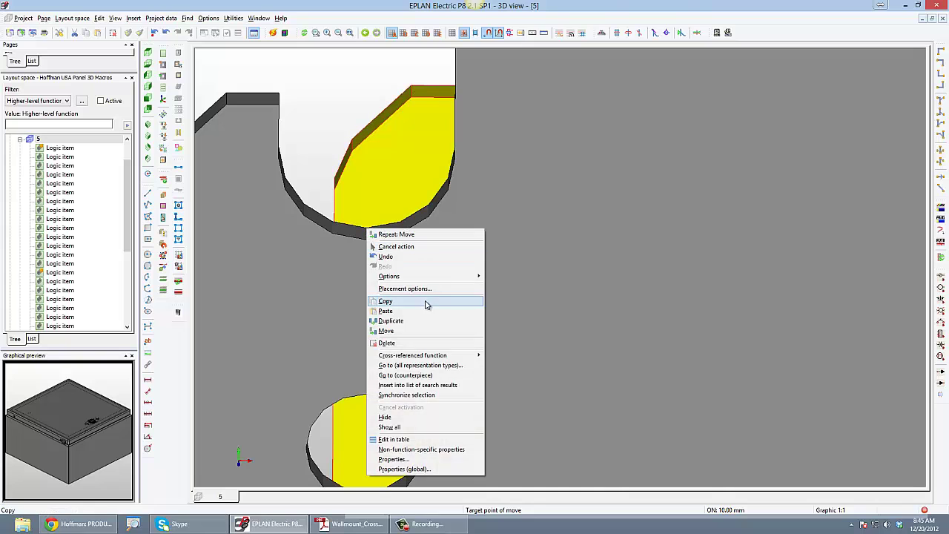
# In Placement options, correct Offset Y to -112.50 mm with X at 116.43 mm, and confirm
pyautogui.click(422, 290)
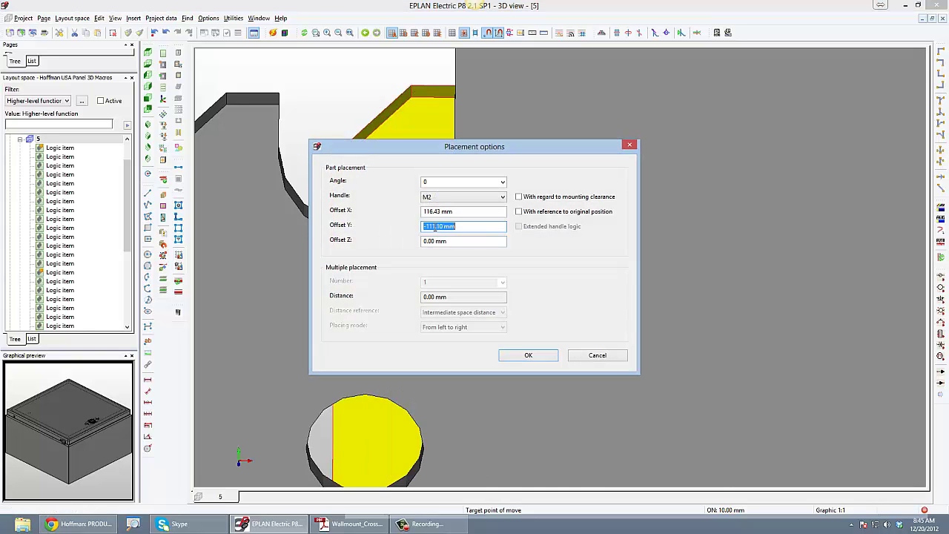
pyautogui.click(435, 226)
pyautogui.press('BackSpace')
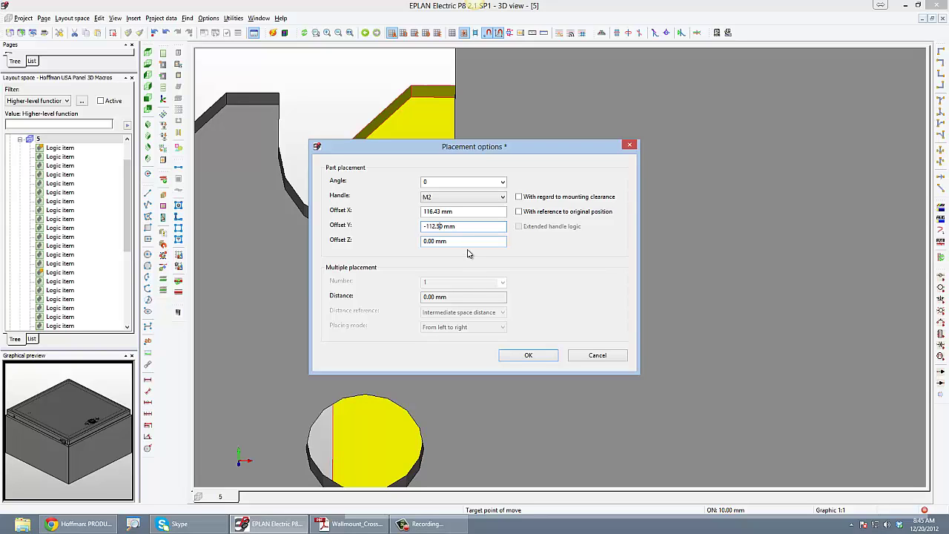
pyautogui.click(528, 355)
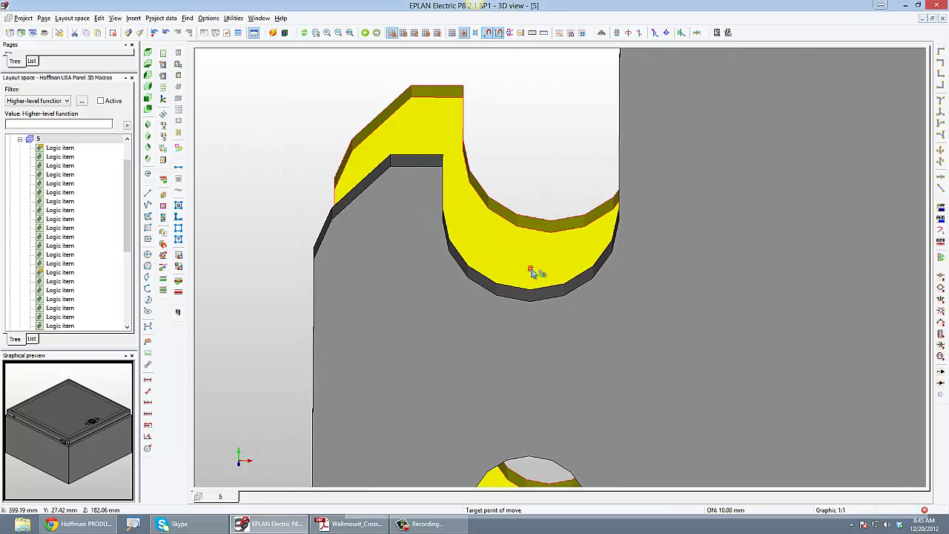
# Drop the plate at the round boss snap point to finish the move
pyautogui.scroll(4, 531, 275)
pyautogui.scroll(-3, 531, 272)
pyautogui.scroll(-4, 531, 271)
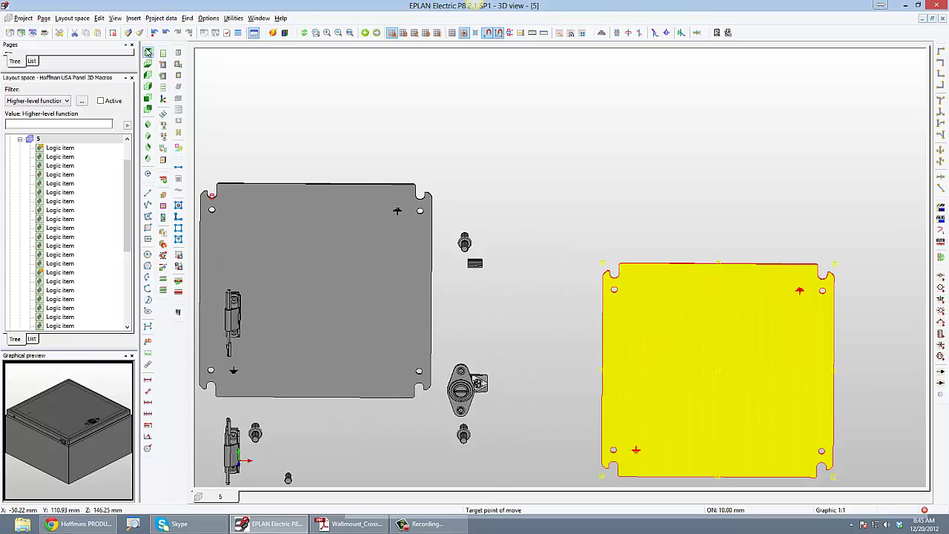
pyautogui.scroll(5, 393, 161)
pyautogui.scroll(-3, 275, 174)
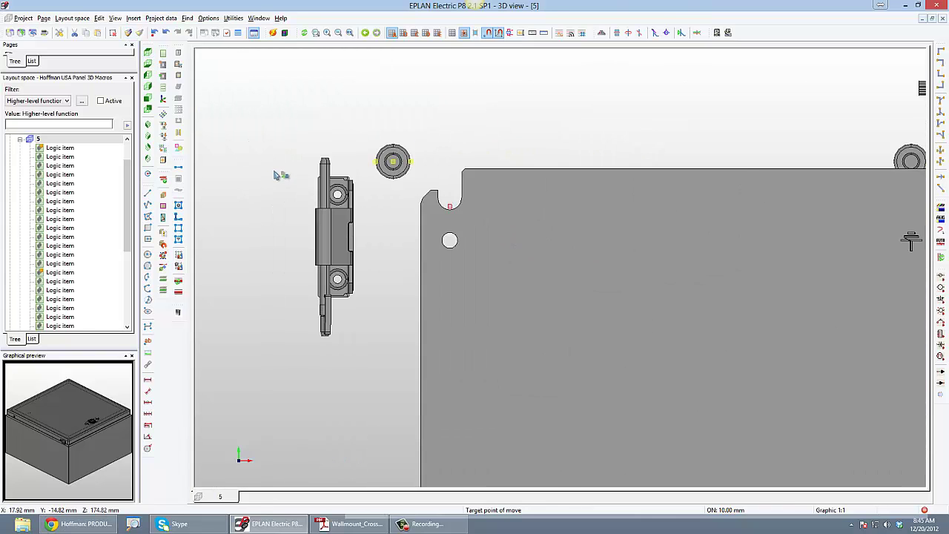
pyautogui.scroll(2, 534, 214)
pyautogui.scroll(-1, 545, 204)
pyautogui.scroll(2, 545, 180)
pyautogui.scroll(1, 545, 183)
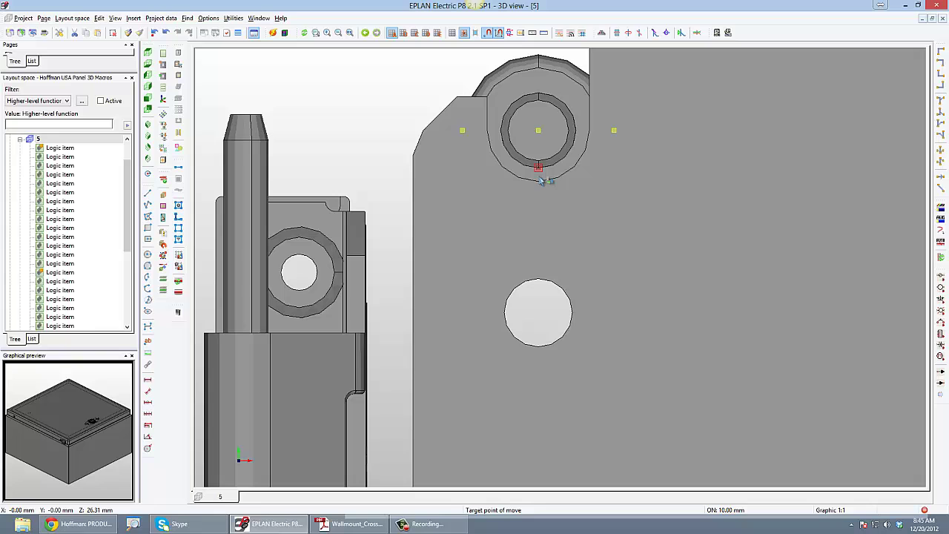
pyautogui.click(538, 170)
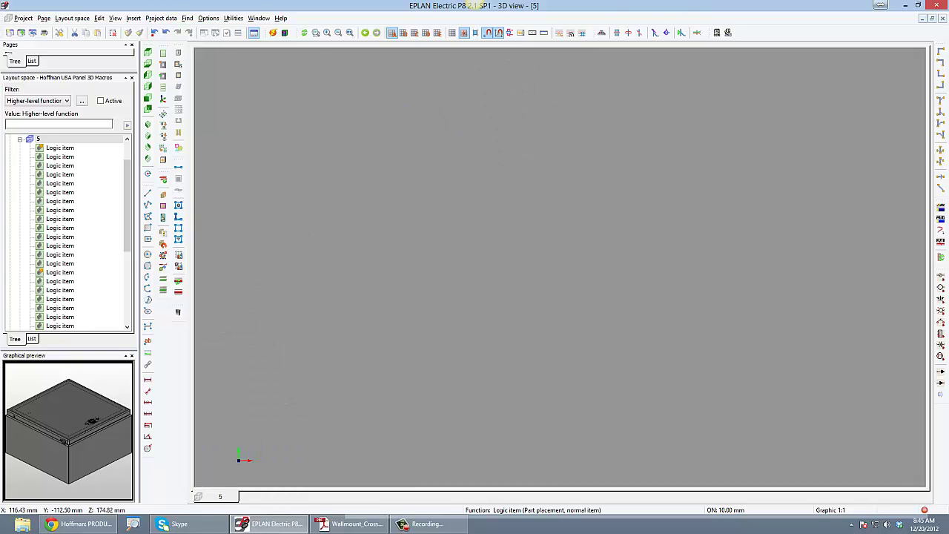
# Orbit the view to check the plate's alignment with the hinges
pyautogui.scroll(-3, 538, 178)
pyautogui.scroll(-2, 468, 307)
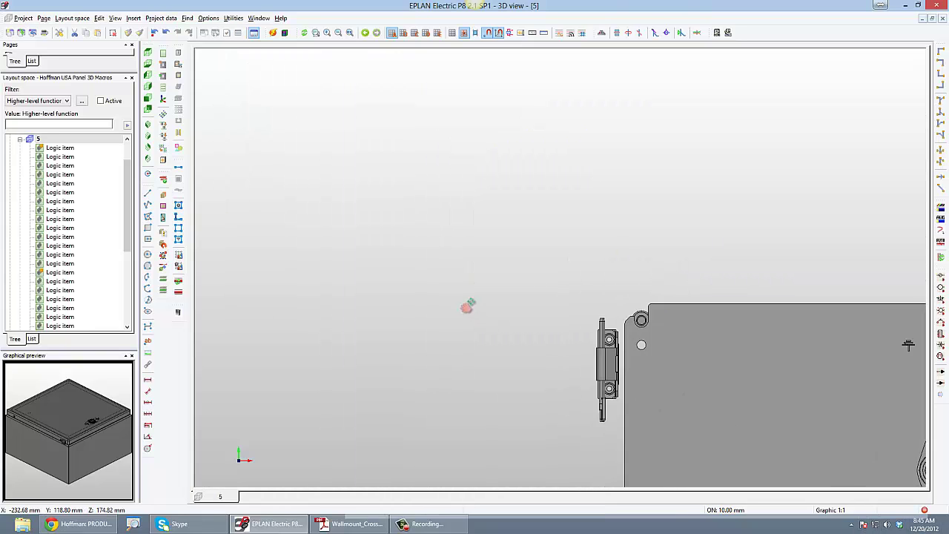
pyautogui.scroll(-1, 341, 197)
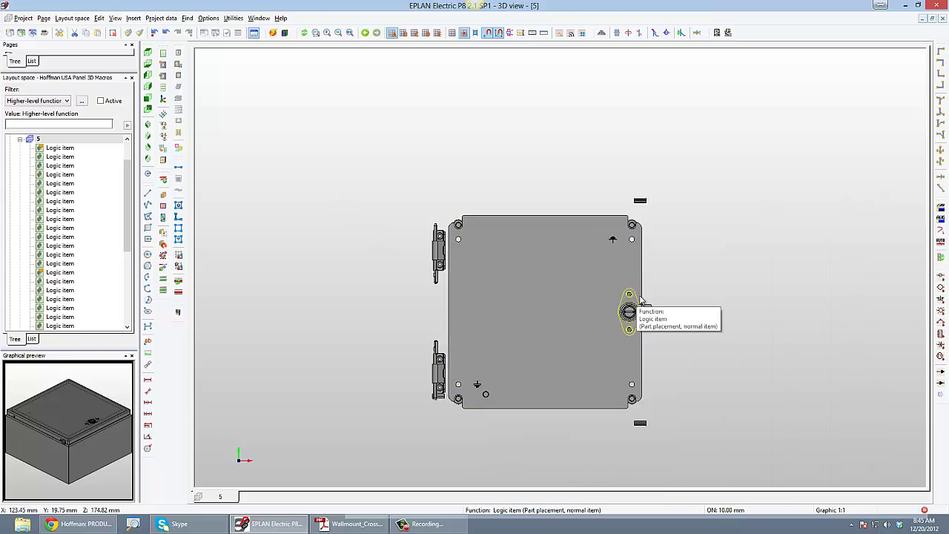
pyautogui.scroll(1, 627, 319)
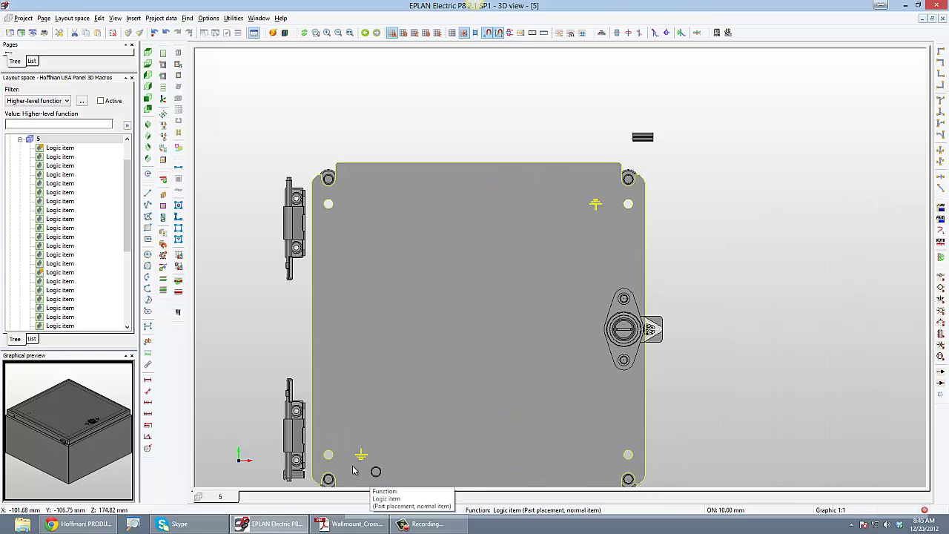
pyautogui.moveTo(802, 238); pyautogui.dragTo(663, 263)
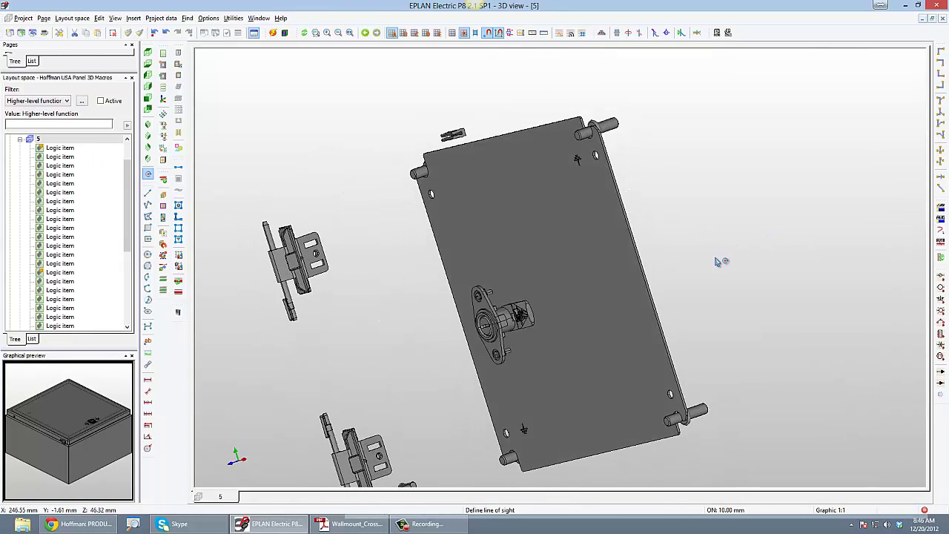
# Hide the enclosure lid in layout space 5 to reveal the seated plate and lock
pyautogui.click(40, 139)
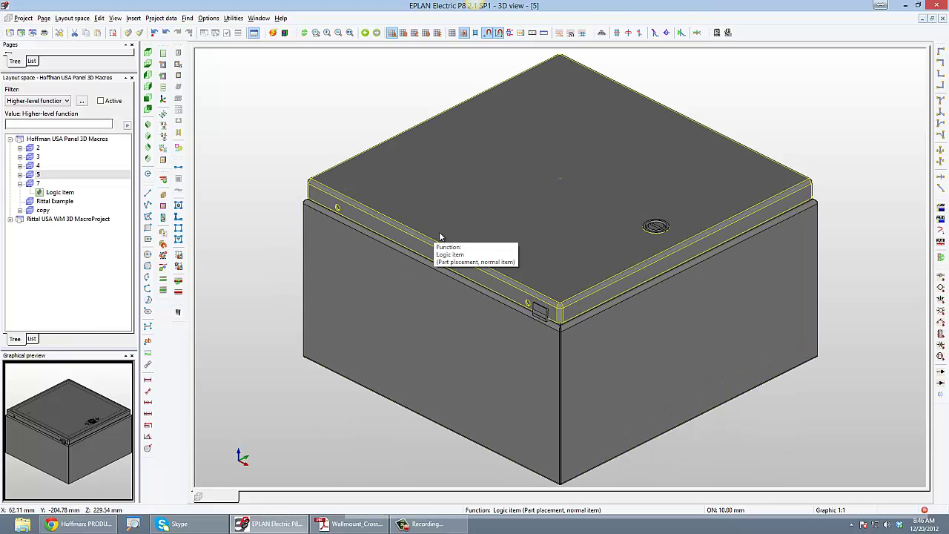
pyautogui.rightClick(439, 232)
pyautogui.click(489, 399)
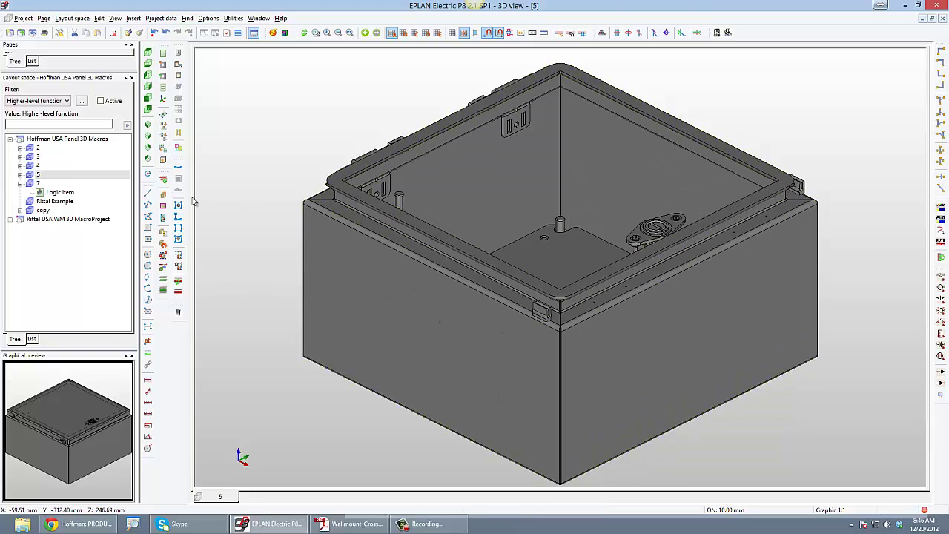
# Make the enclosure's front face the placement area and rotate it 180° in layout space 5
pyautogui.click(20, 175)
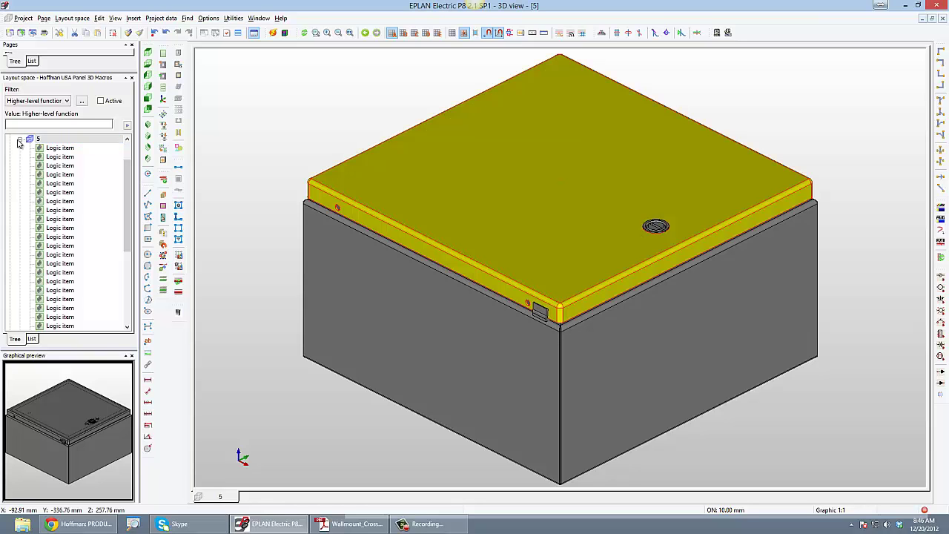
pyautogui.scroll(-1, 124, 190)
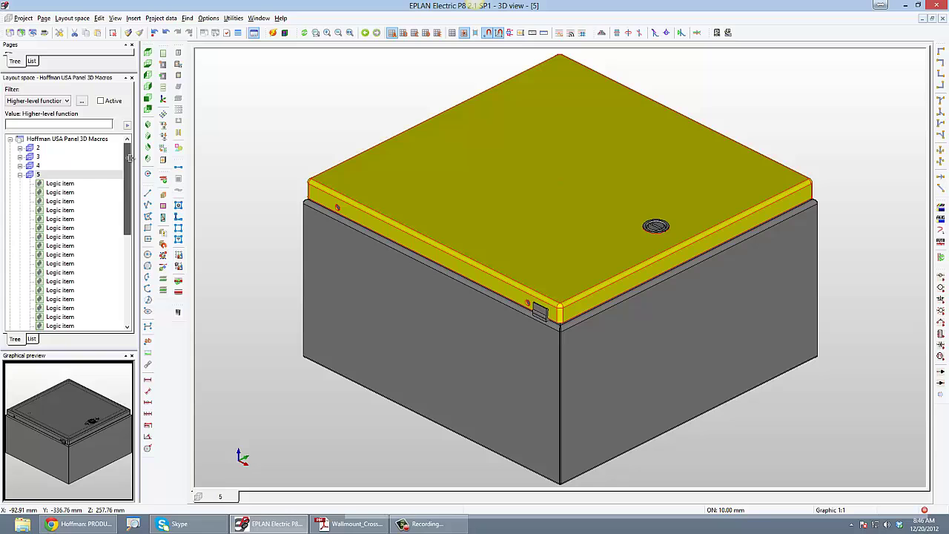
pyautogui.click(163, 114)
pyautogui.click(383, 290)
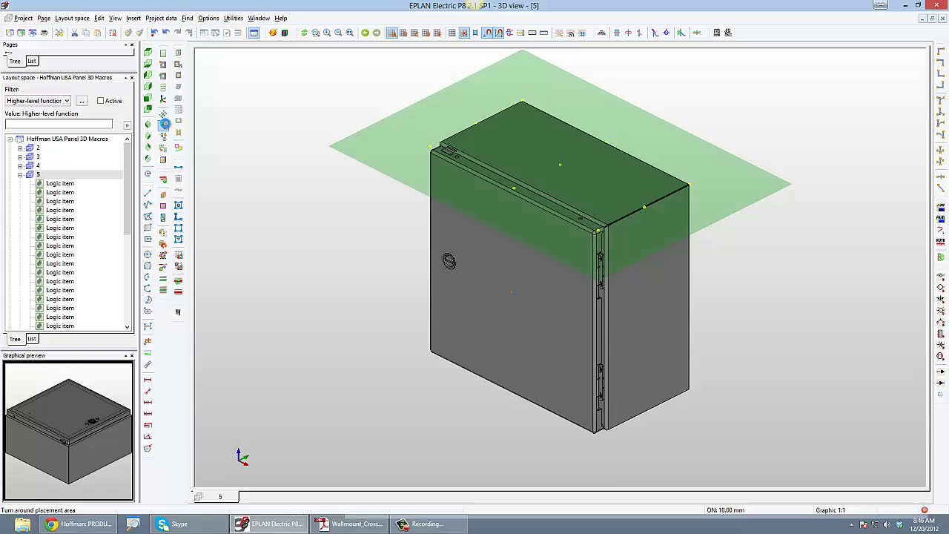
pyautogui.click(164, 125)
pyautogui.click(164, 152)
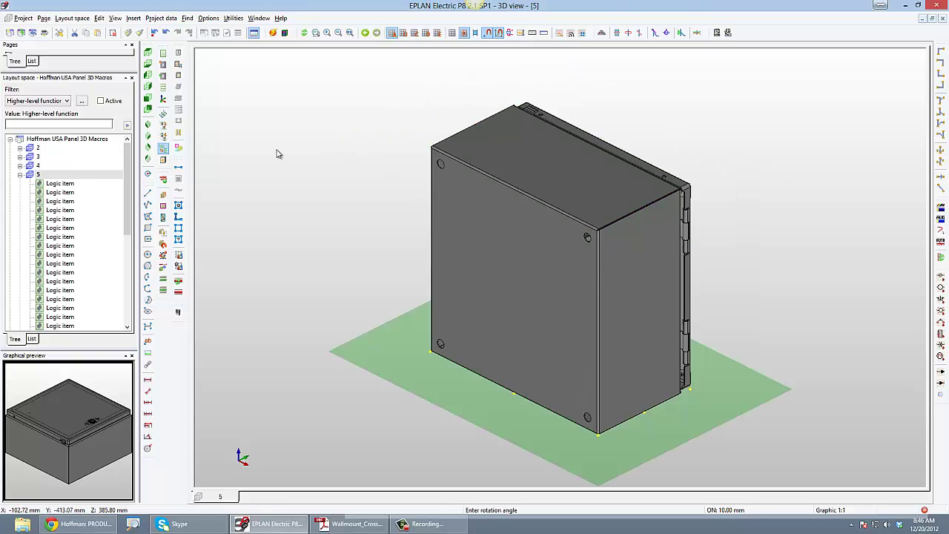
pyautogui.press('Return')
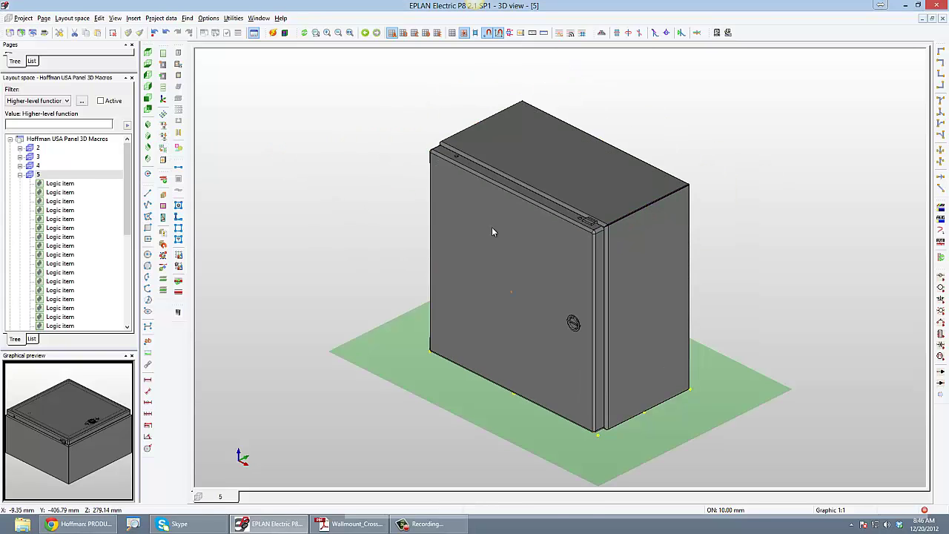
# Collapse layout space 5 and expand the Rittal USA WM 3D MacroProject to select WM121206NC
pyautogui.click(20, 174)
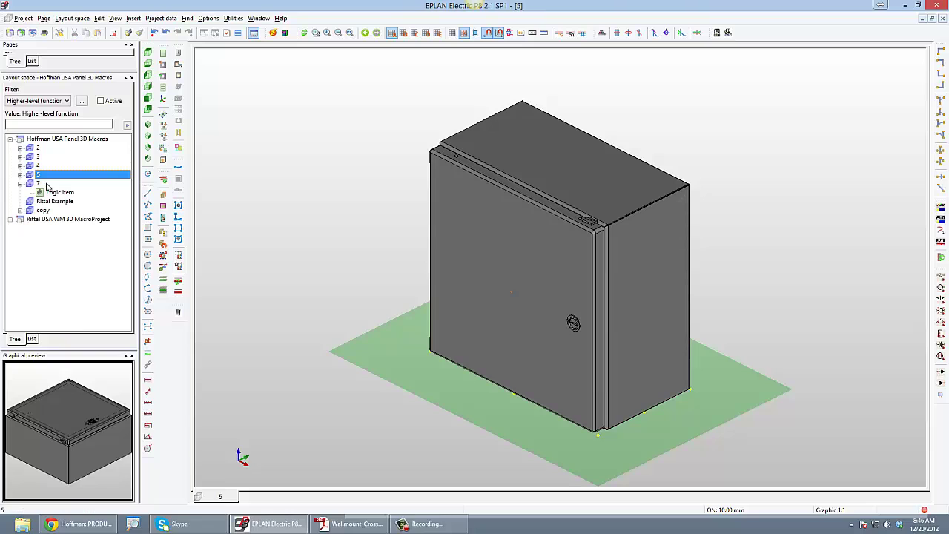
pyautogui.click(63, 202)
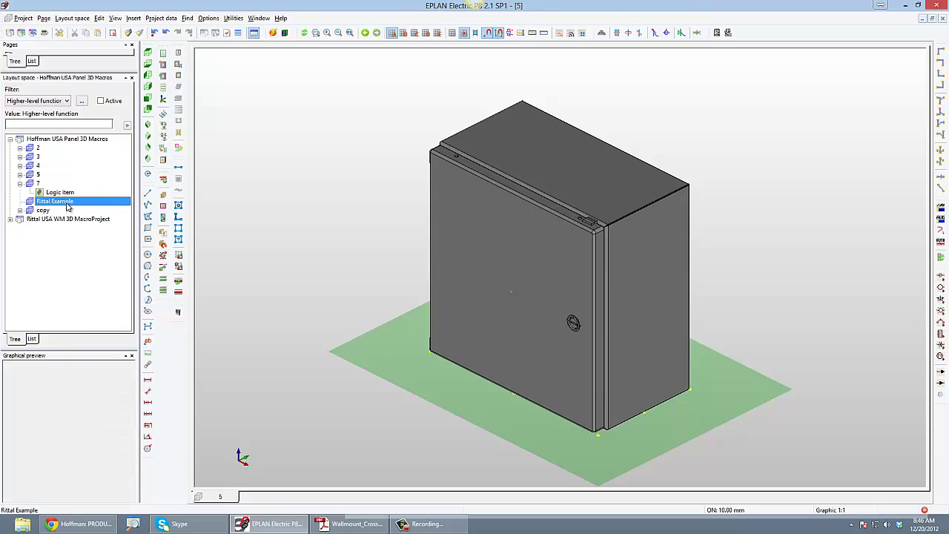
pyautogui.click(10, 219)
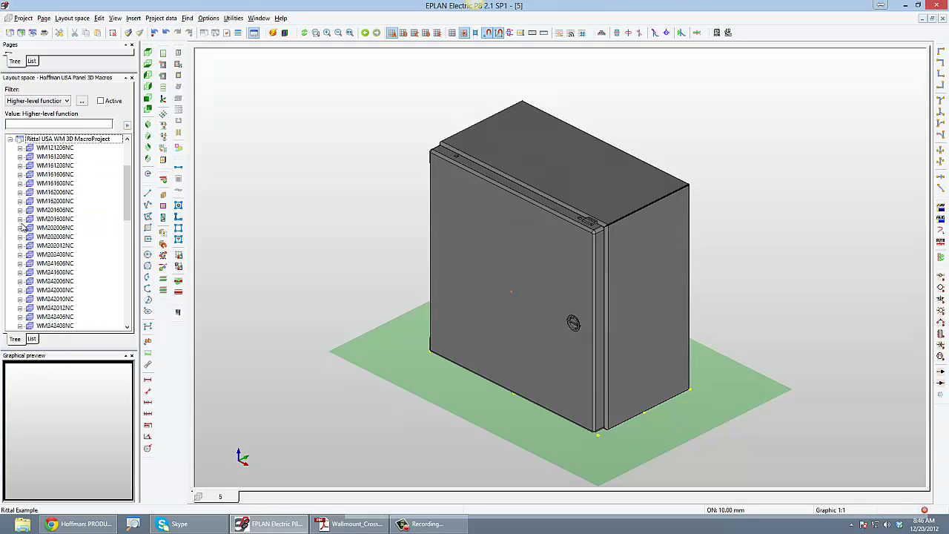
pyautogui.click(66, 148)
# Highlight Rittal ordering number WM121206NC in the cross-reference PDF and open that macro in 3D
pyautogui.click(350, 524)
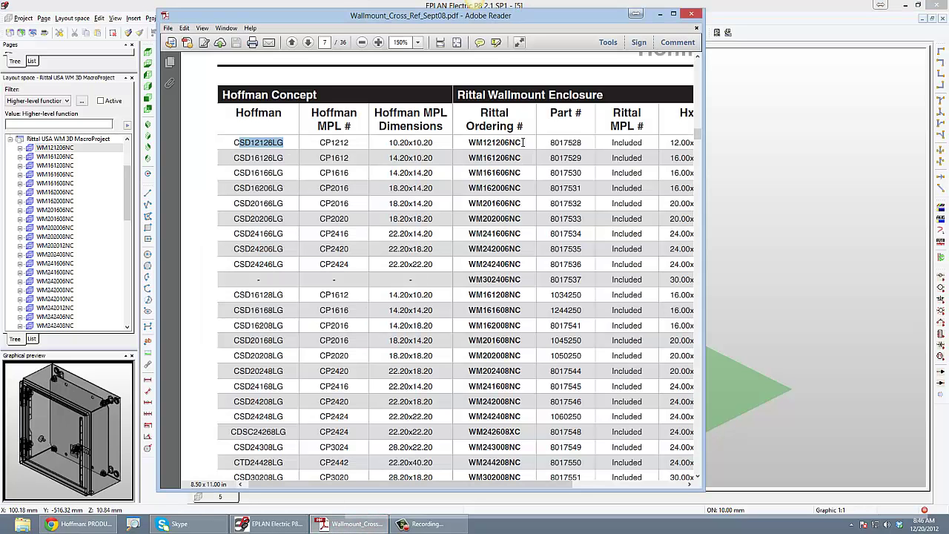
pyautogui.moveTo(524, 142); pyautogui.dragTo(475, 143)
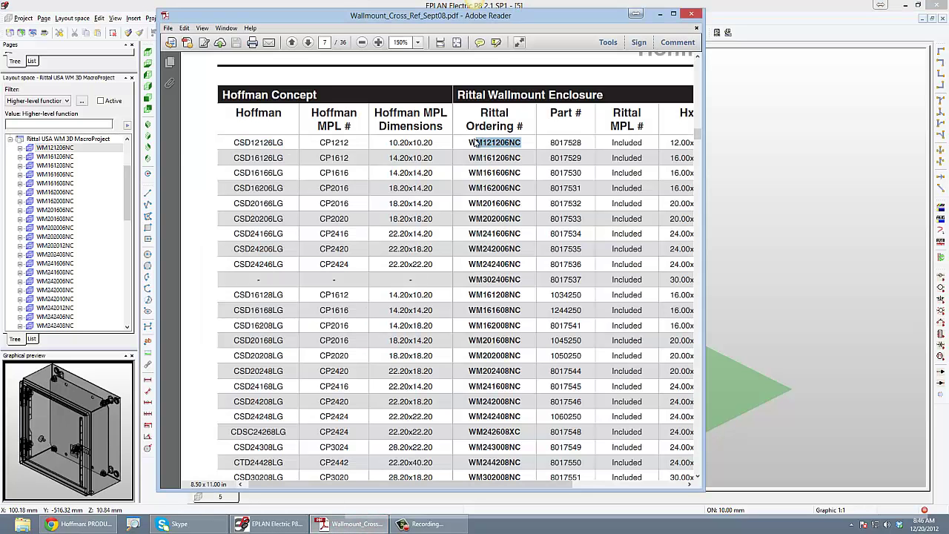
pyautogui.doubleClick(61, 148)
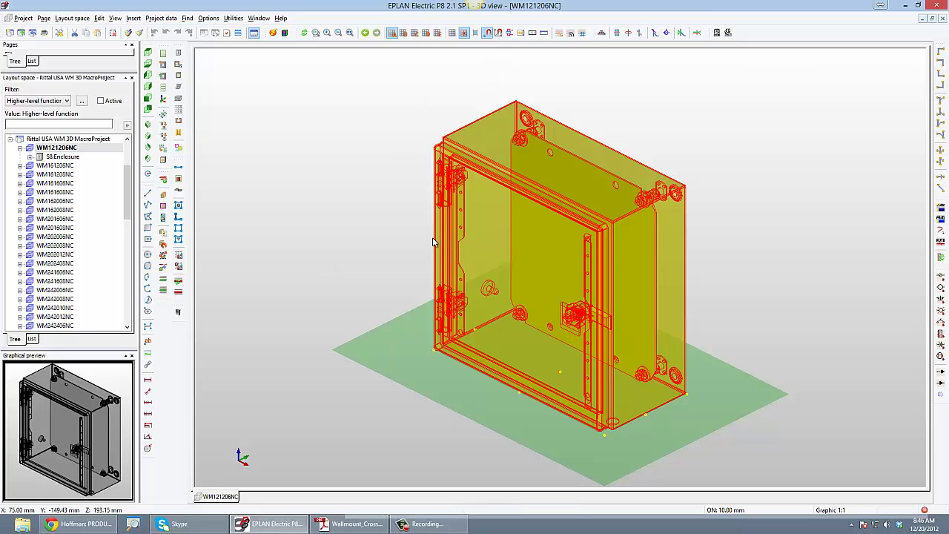
# Copy the WM121206NC enclosure, then open Rittal Example, layout space 7 and finally layout space 5
pyautogui.hotkey('ctrl', 'c')
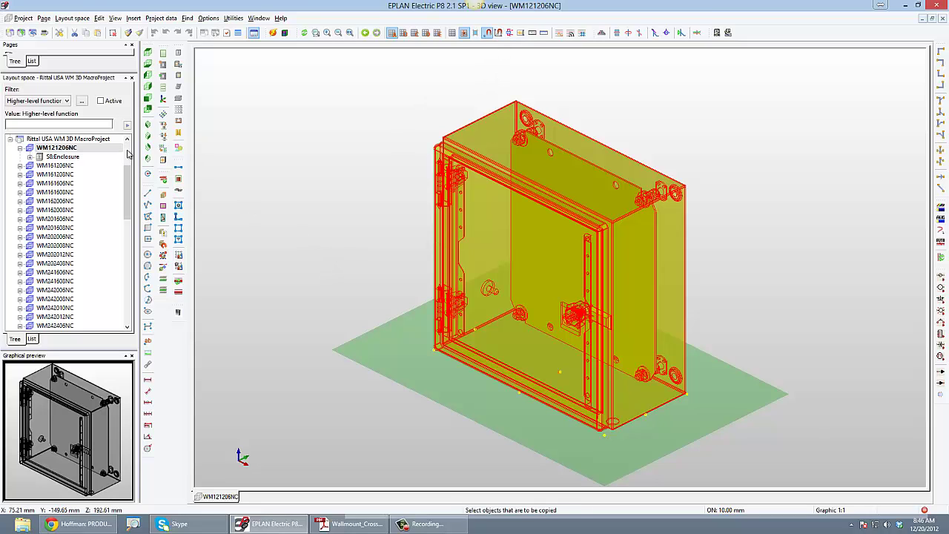
pyautogui.moveTo(127, 195); pyautogui.dragTo(127, 164)
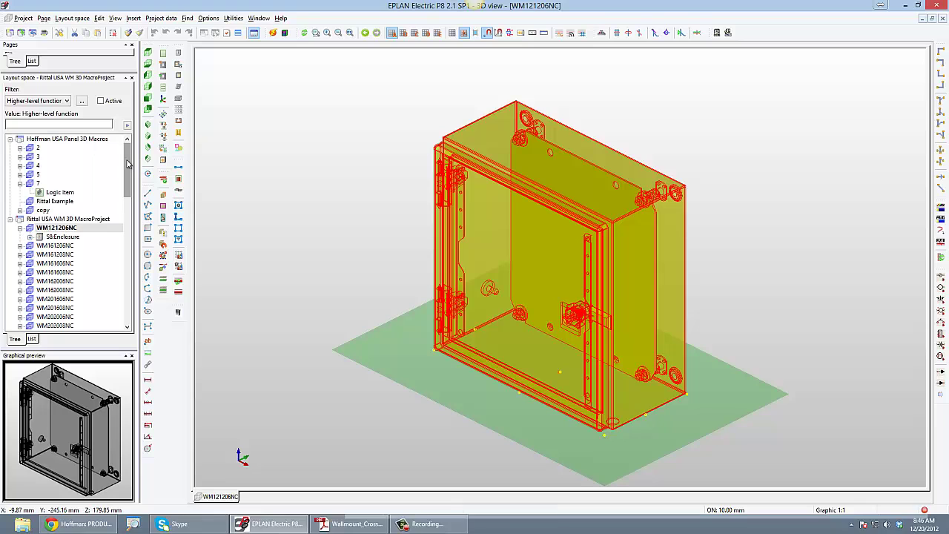
pyautogui.doubleClick(55, 201)
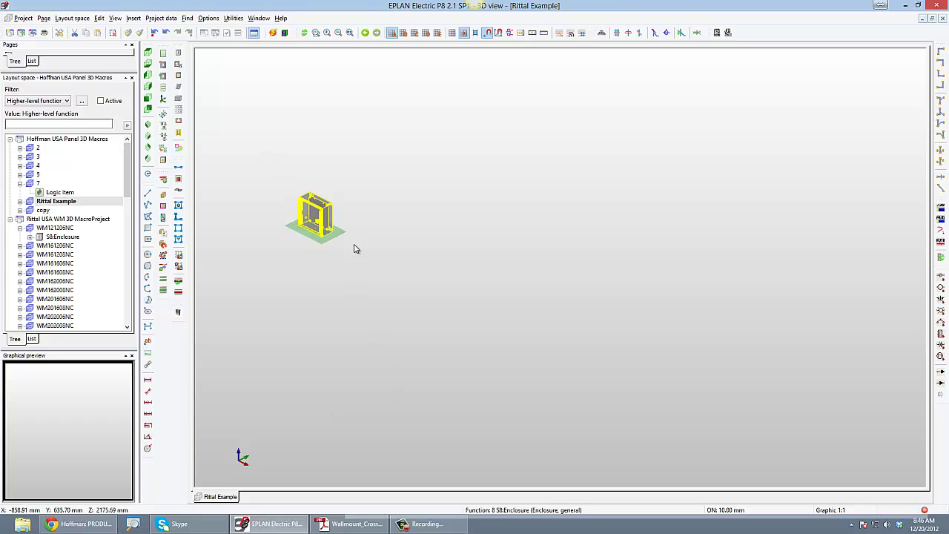
pyautogui.scroll(5, 254, 191)
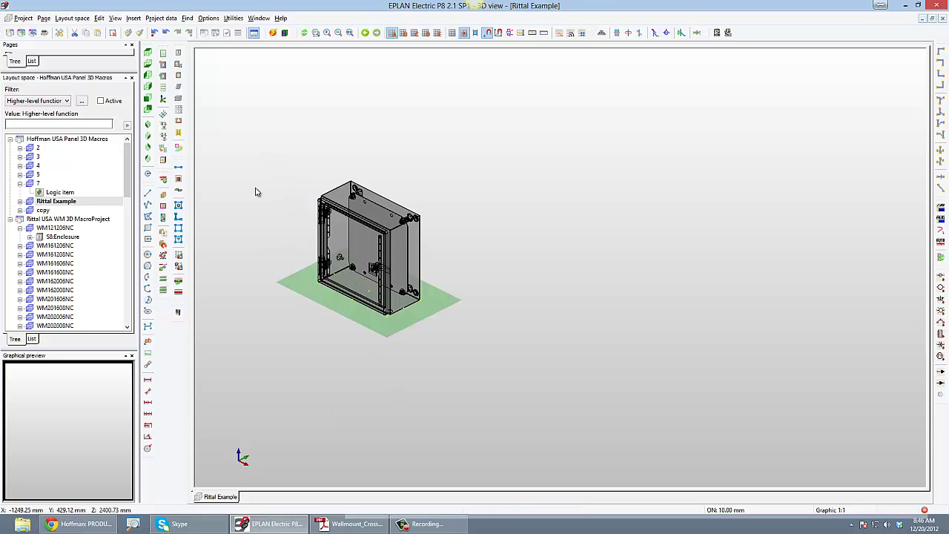
pyautogui.doubleClick(38, 184)
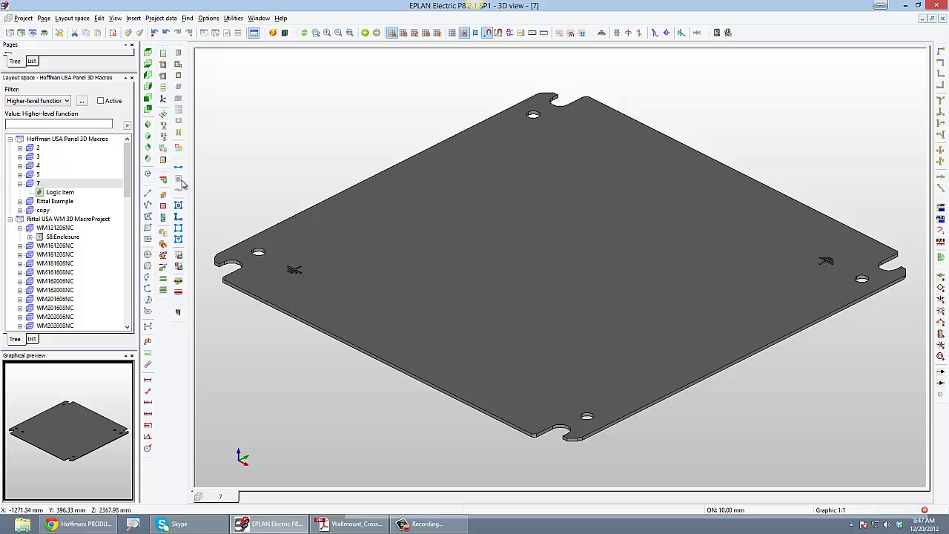
pyautogui.doubleClick(37, 174)
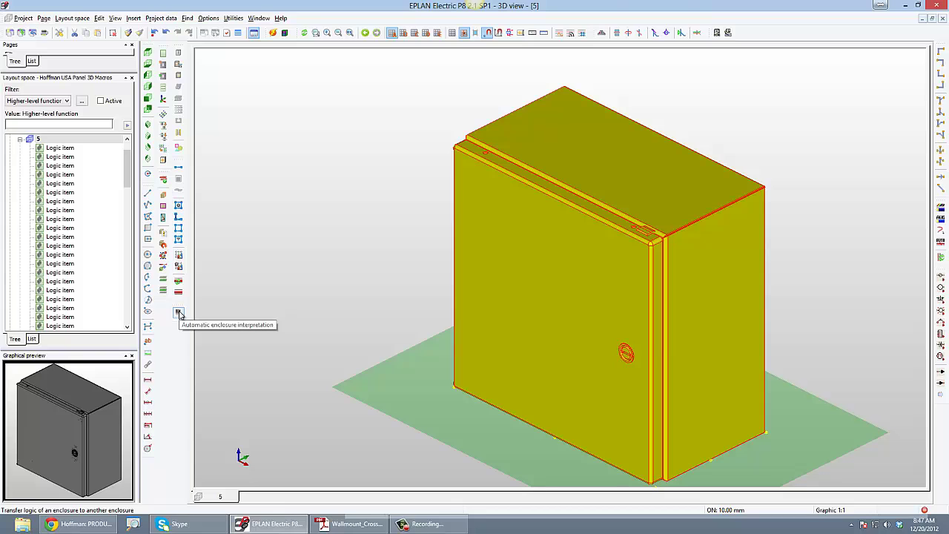
# Run Automatic enclosure interpretation from Device logic using Rittal Example as the sample enclosure
pyautogui.click(99, 18)
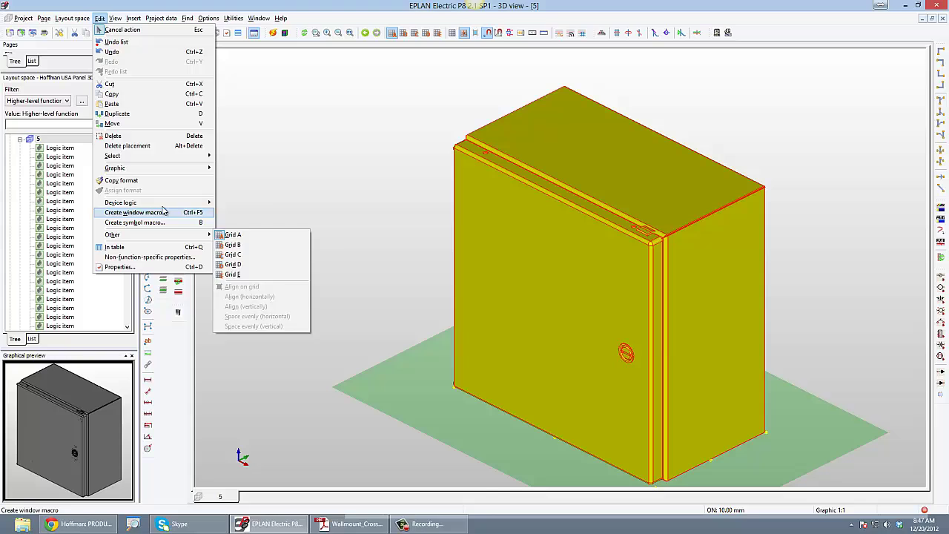
pyautogui.moveTo(166, 202)
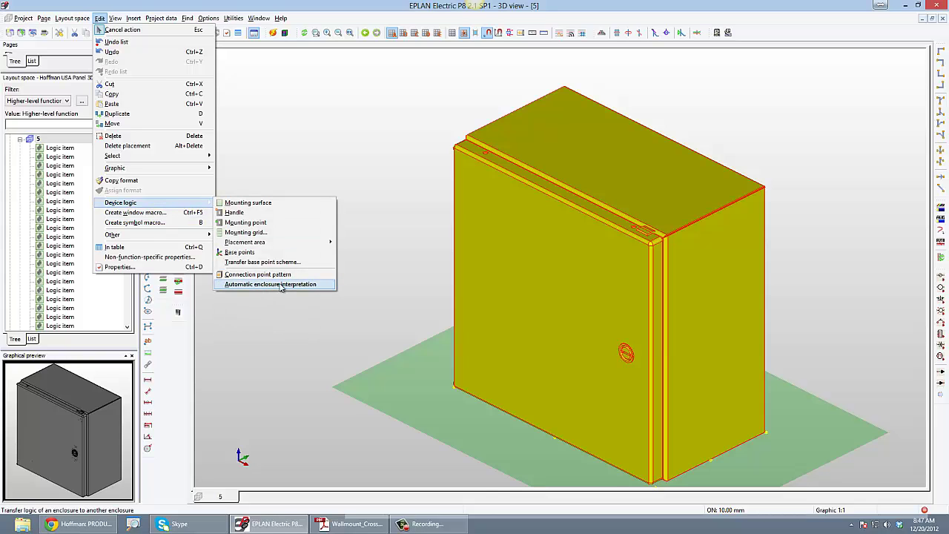
pyautogui.click(281, 287)
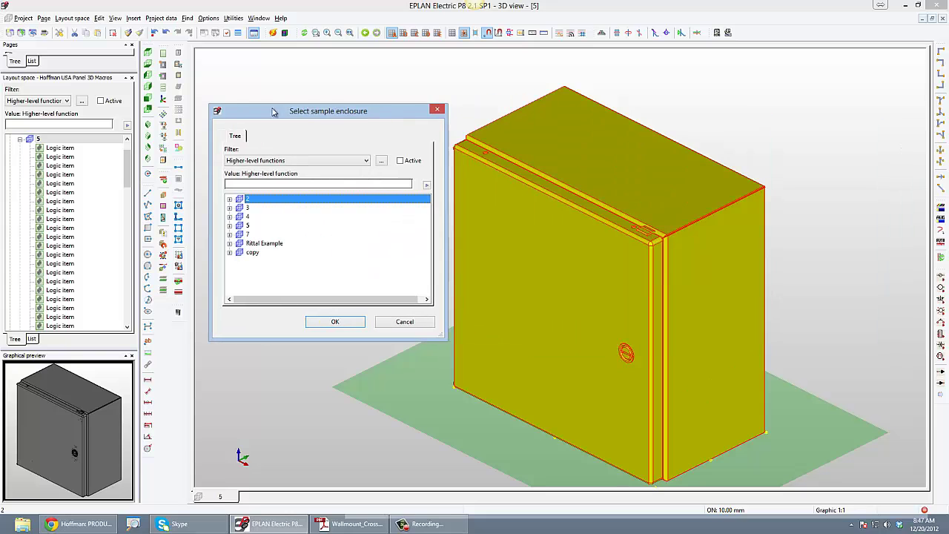
pyautogui.click(268, 246)
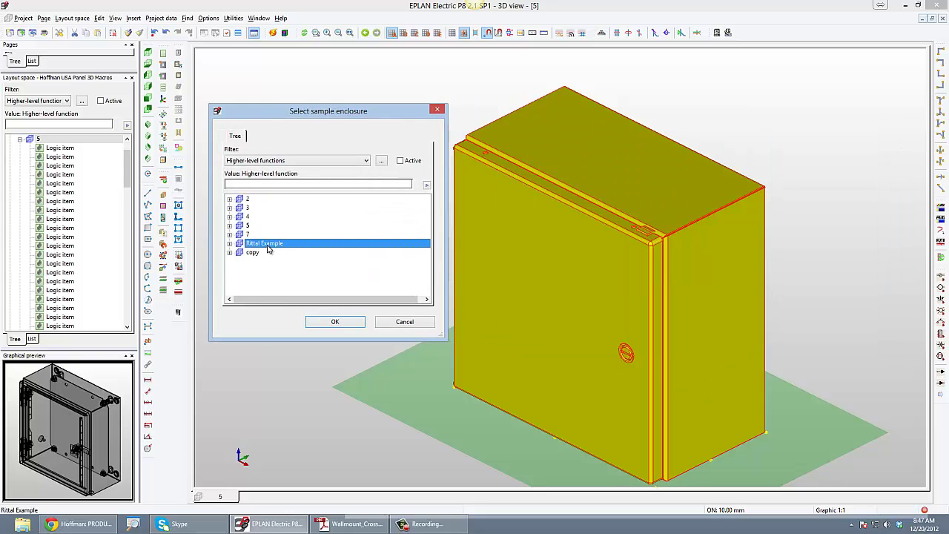
pyautogui.click(334, 322)
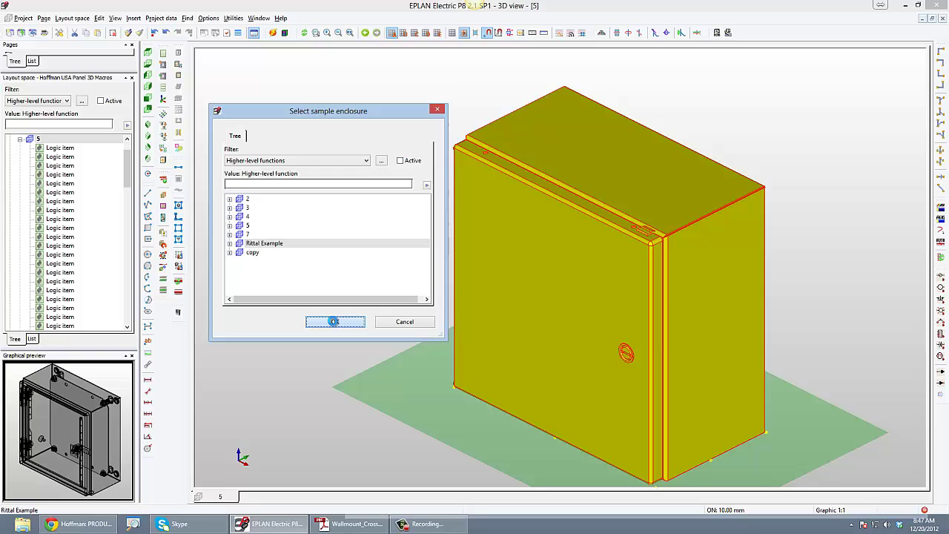
pyautogui.click(405, 254)
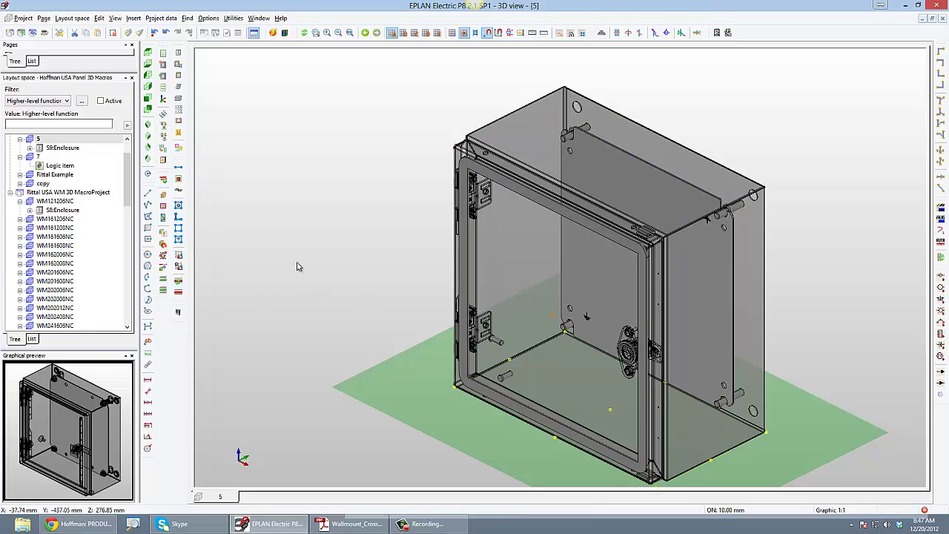
# Expand S9:Enclosure and inspect the recognised S9:Door and S9:Mounting panel
pyautogui.click(29, 149)
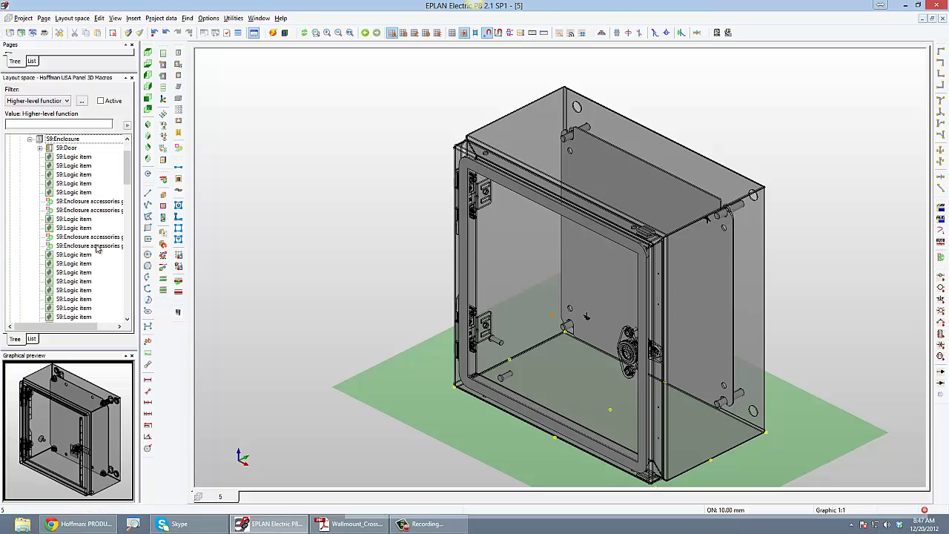
pyautogui.click(65, 148)
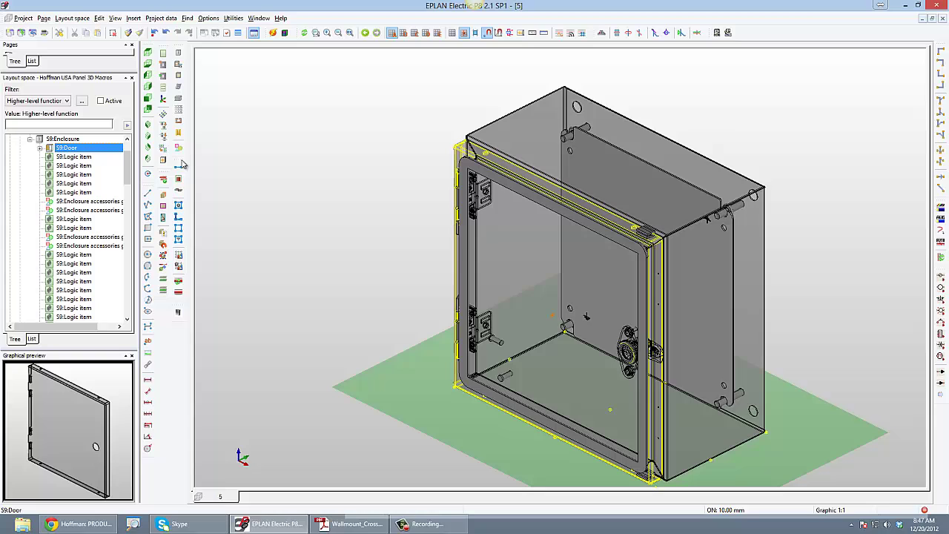
pyautogui.moveTo(131, 170); pyautogui.dragTo(130, 206)
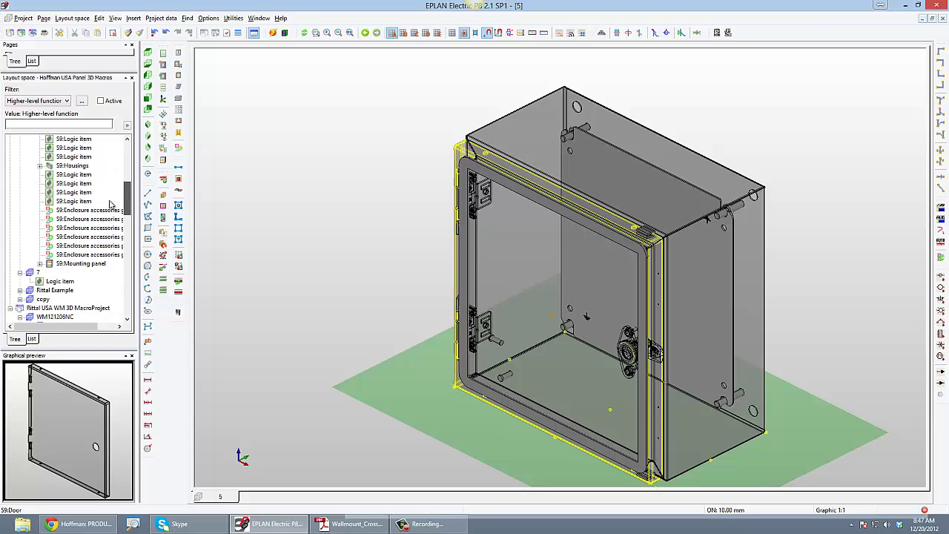
pyautogui.click(77, 265)
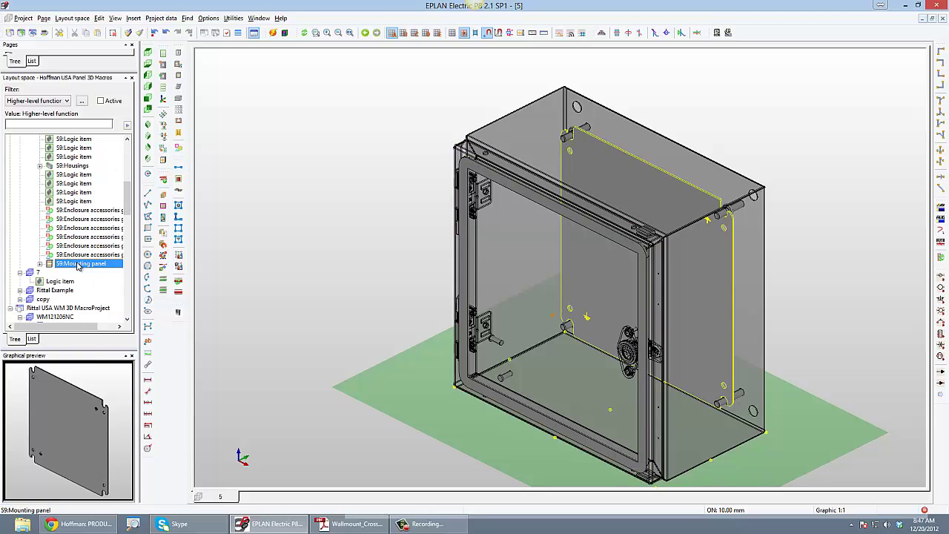
pyautogui.click(39, 264)
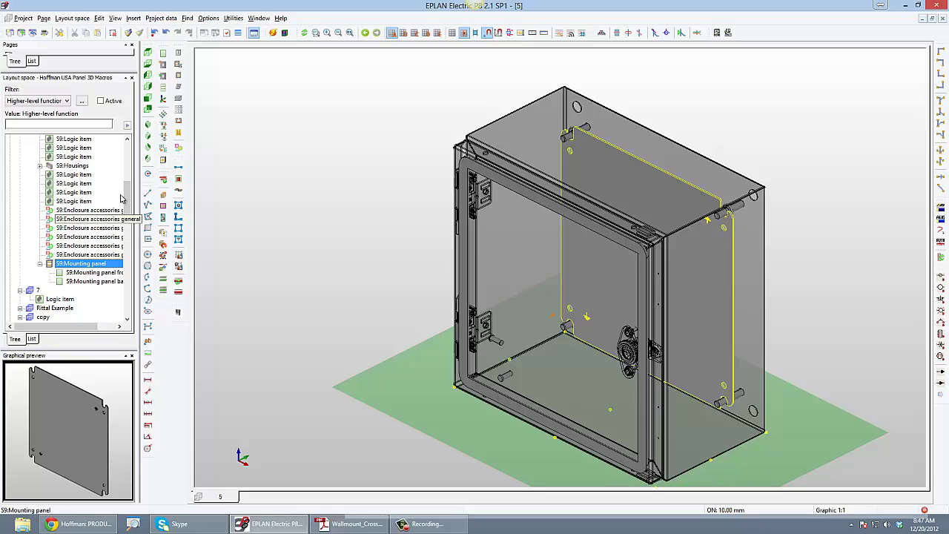
pyautogui.click(256, 200)
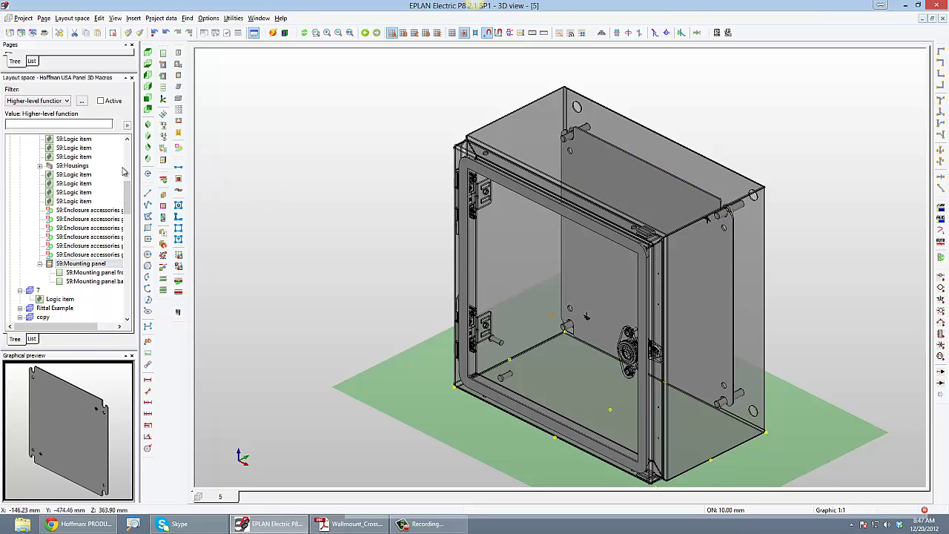
# Select the four consecutive S9:Logic items that are the hinge parts
pyautogui.click(74, 174)
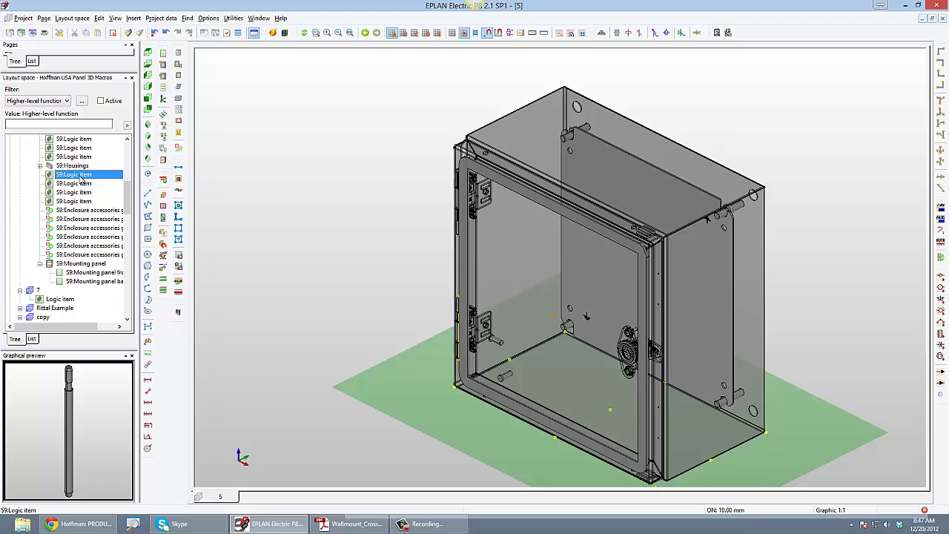
pyautogui.click(77, 183)
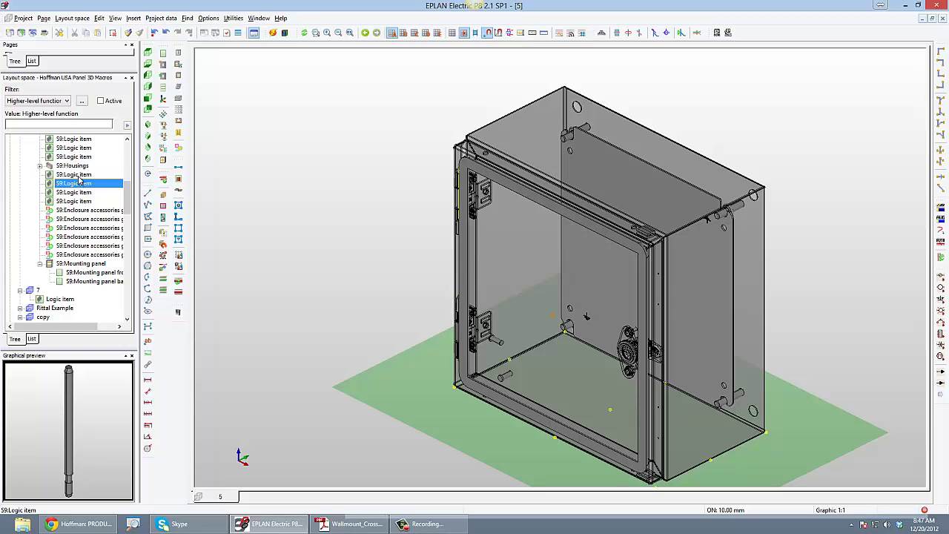
pyautogui.click(78, 176)
pyautogui.keyDown('shift'); pyautogui.click(78, 184); pyautogui.keyUp('shift')
pyautogui.keyDown('shift'); pyautogui.click(78, 192); pyautogui.keyUp('shift')
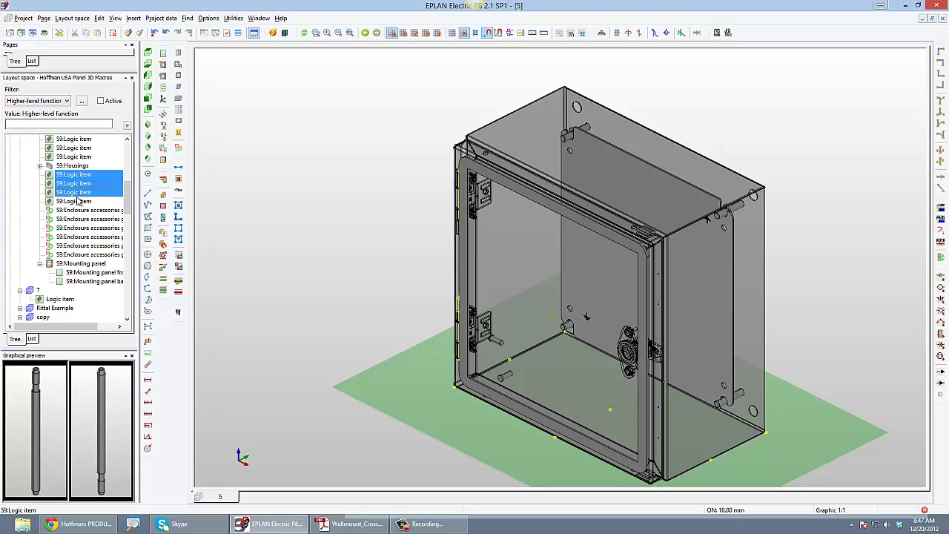
pyautogui.keyDown('shift'); pyautogui.click(77, 202); pyautogui.keyUp('shift')
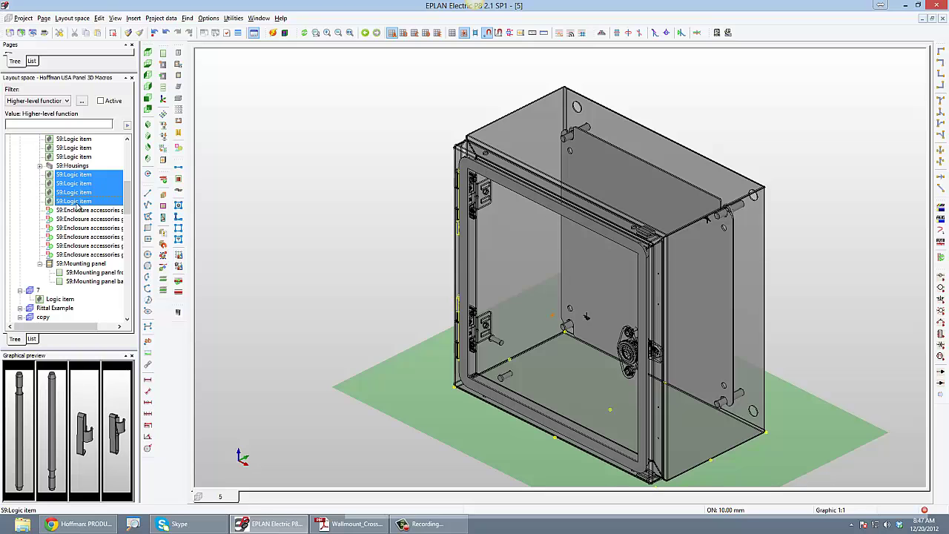
# Give the four items function definition Mechanics > System accessories > Lock systems > Hinge, fastened unmovably
pyautogui.rightClick(77, 196)
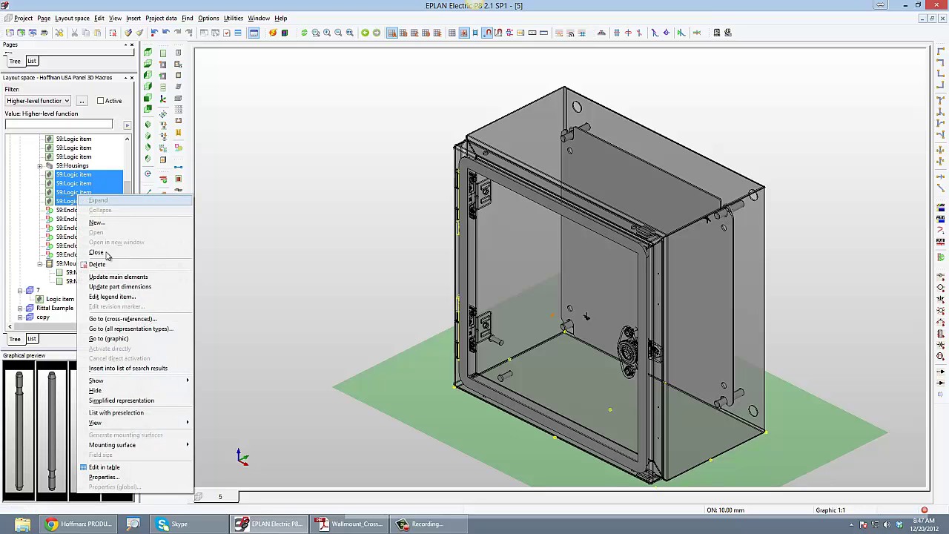
pyautogui.click(123, 479)
pyautogui.click(757, 164)
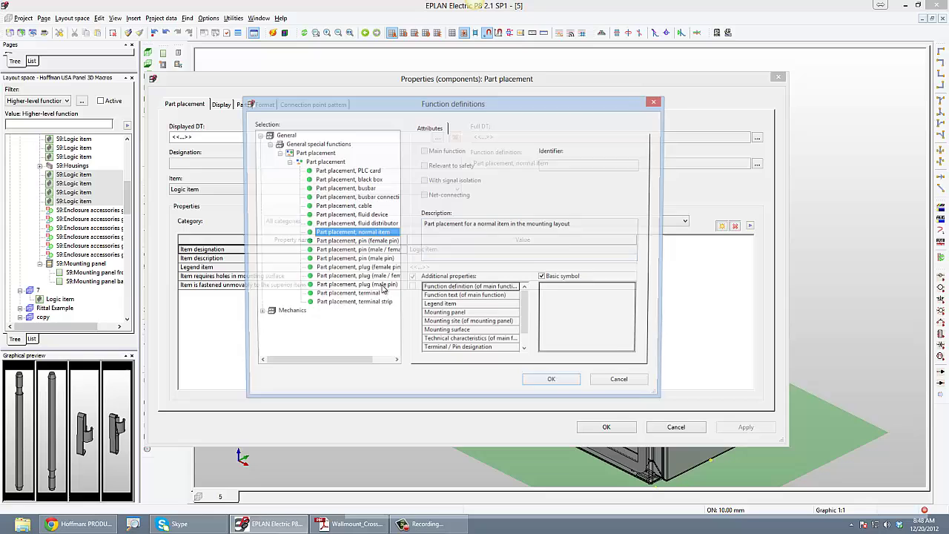
pyautogui.doubleClick(271, 315)
pyautogui.doubleClick(306, 340)
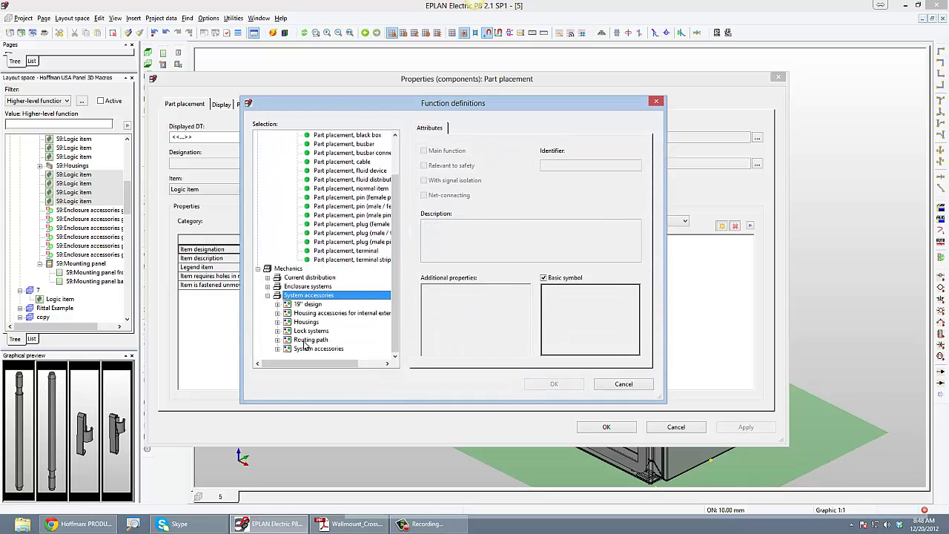
pyautogui.click(323, 352)
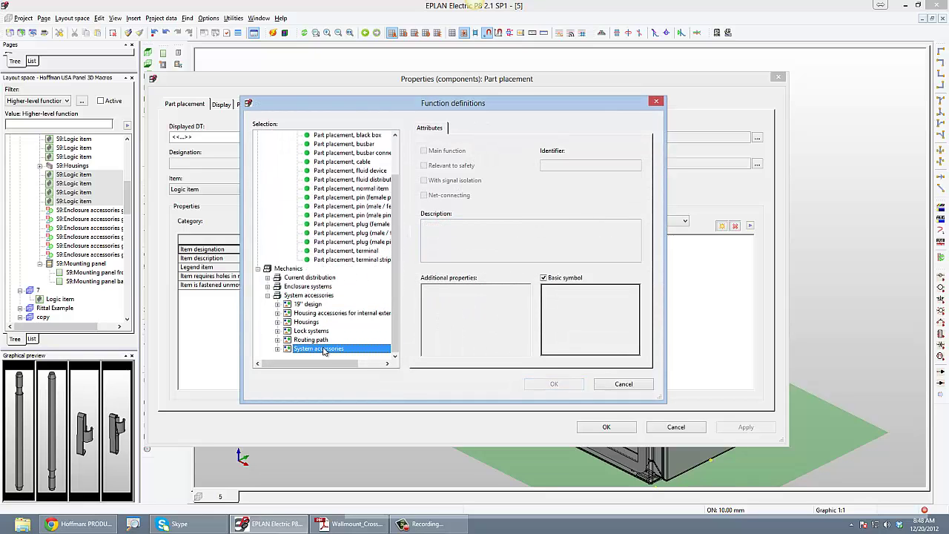
pyautogui.doubleClick(316, 330)
pyautogui.doubleClick(320, 340)
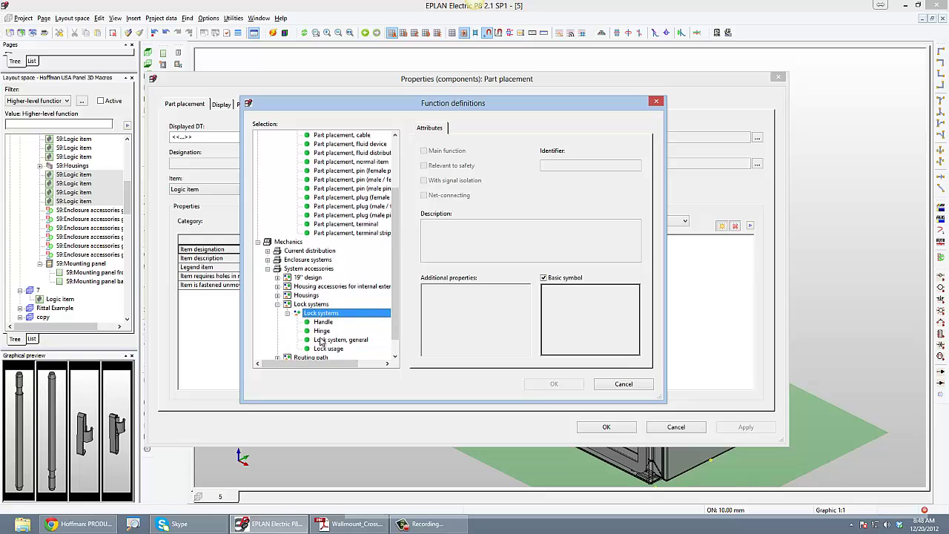
pyautogui.click(322, 331)
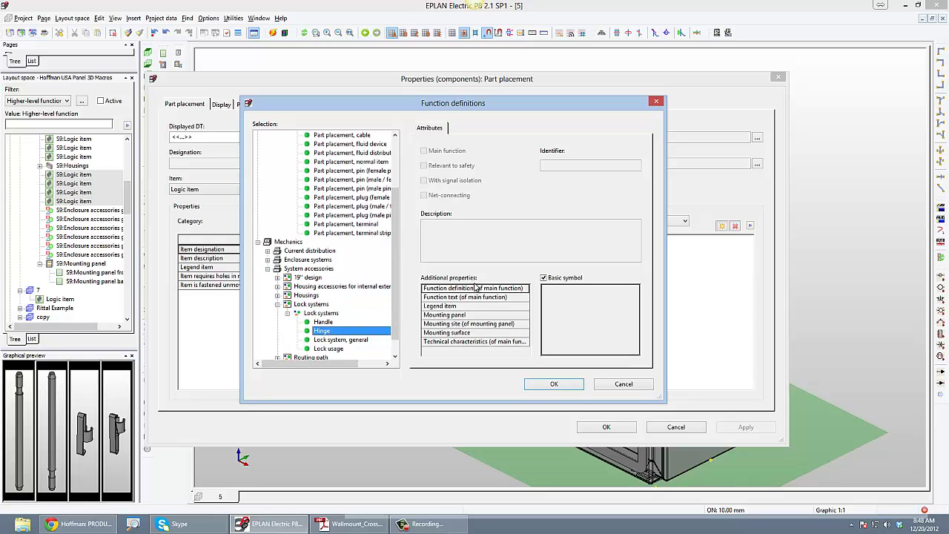
pyautogui.click(556, 384)
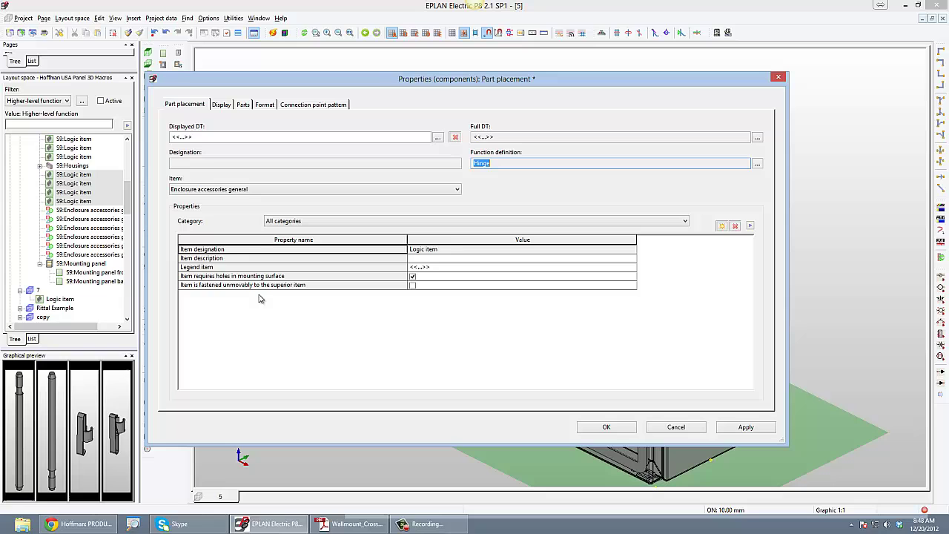
pyautogui.click(413, 286)
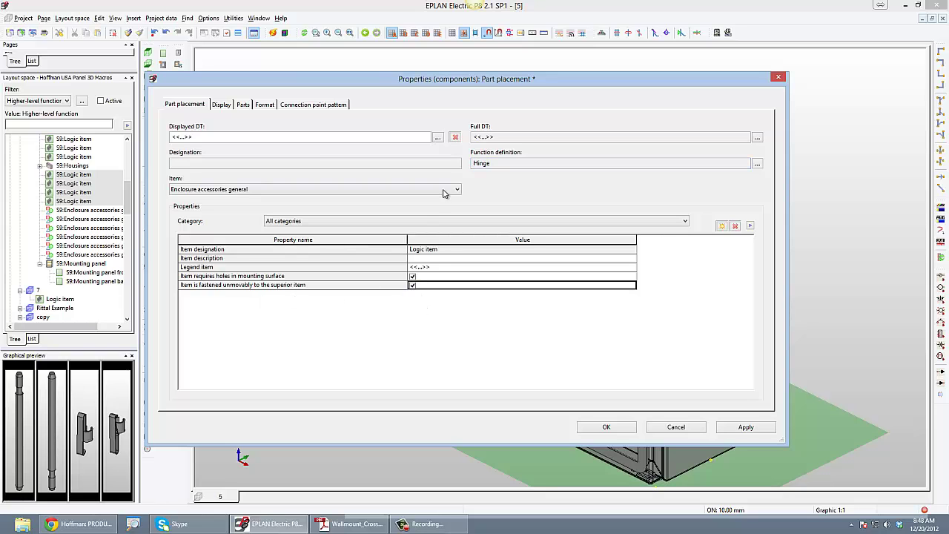
pyautogui.click(606, 428)
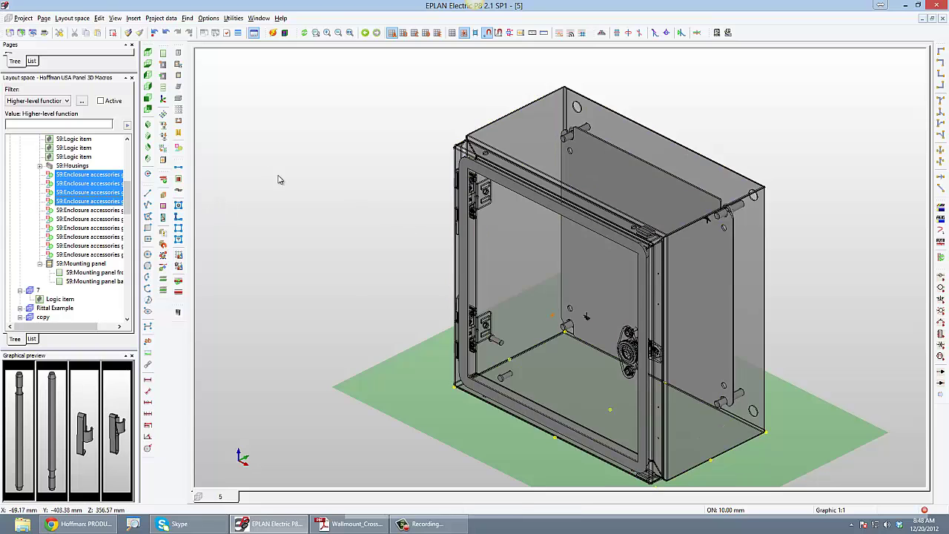
pyautogui.click(289, 279)
pyautogui.scroll(3, 288, 281)
pyautogui.scroll(-4, 288, 280)
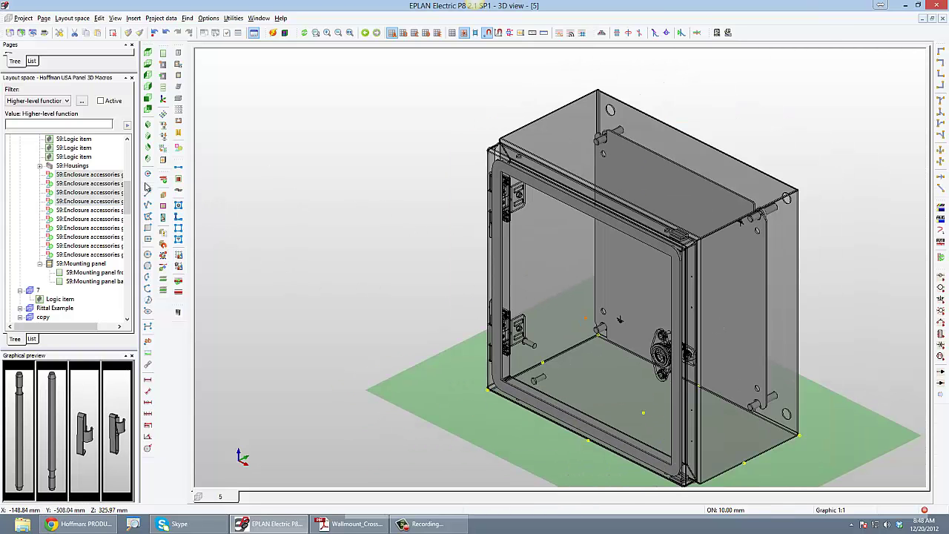
pyautogui.scroll(3, 129, 178)
pyautogui.scroll(2, 128, 178)
pyautogui.click(73, 214)
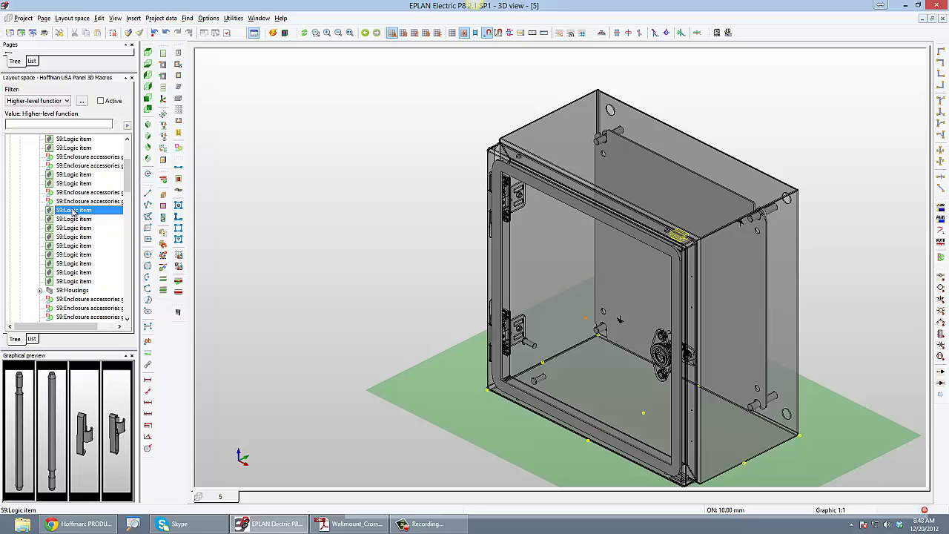
pyautogui.click(76, 228)
pyautogui.click(81, 211)
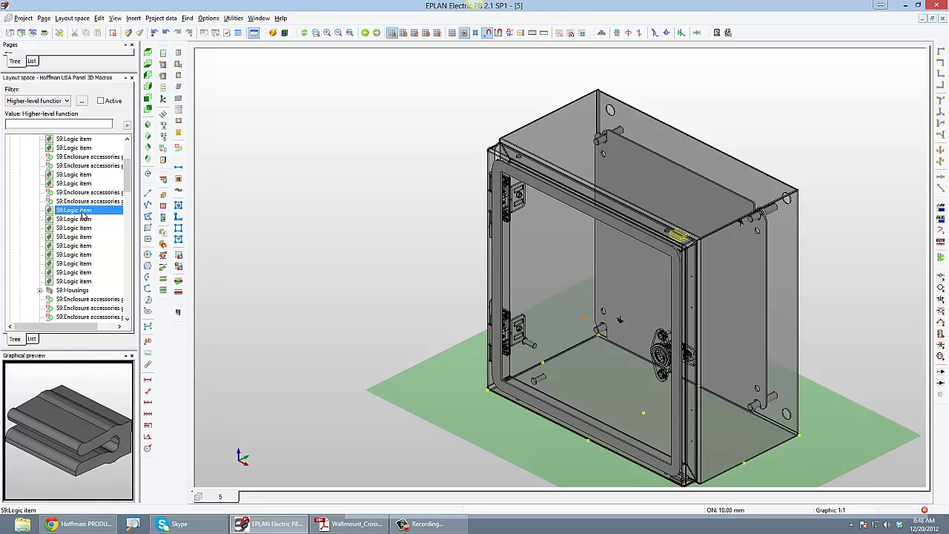